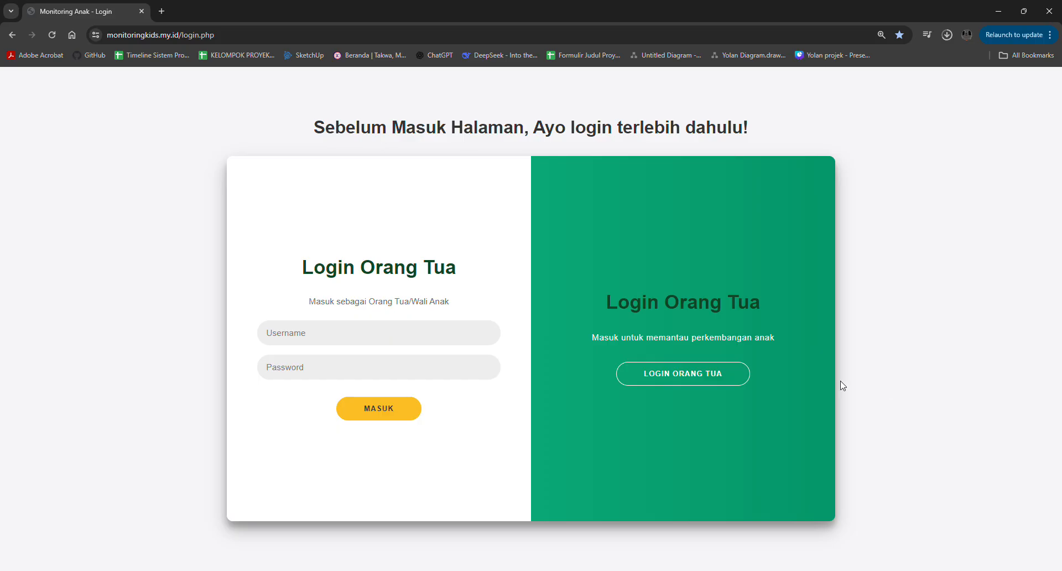
- Log in to the Admin/Guru form as Admin with the administrator's username and password, and dismiss the browser's password warning
{"action": "left_click", "coordinate": [722, 374]}
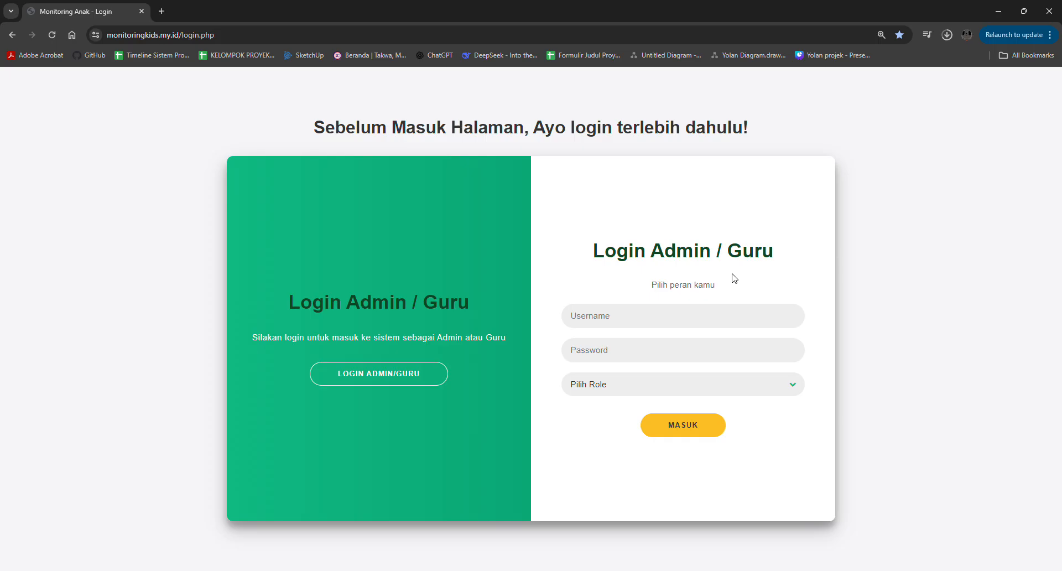
{"action": "left_click", "coordinate": [649, 316]}
{"action": "type", "text": "yolan"}
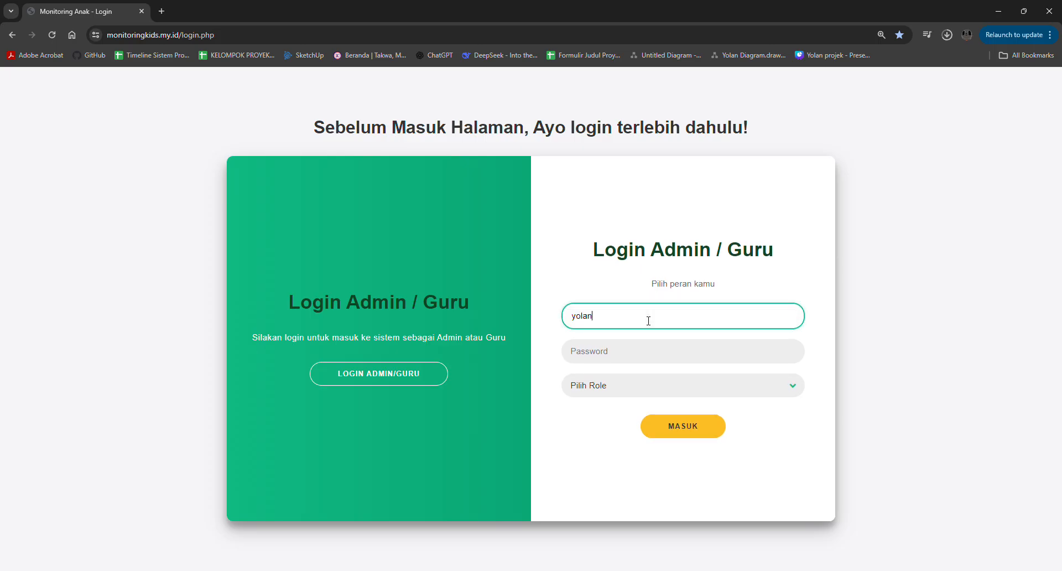
{"action": "key", "text": "Tab"}
{"action": "type", "text": "•••••••"}
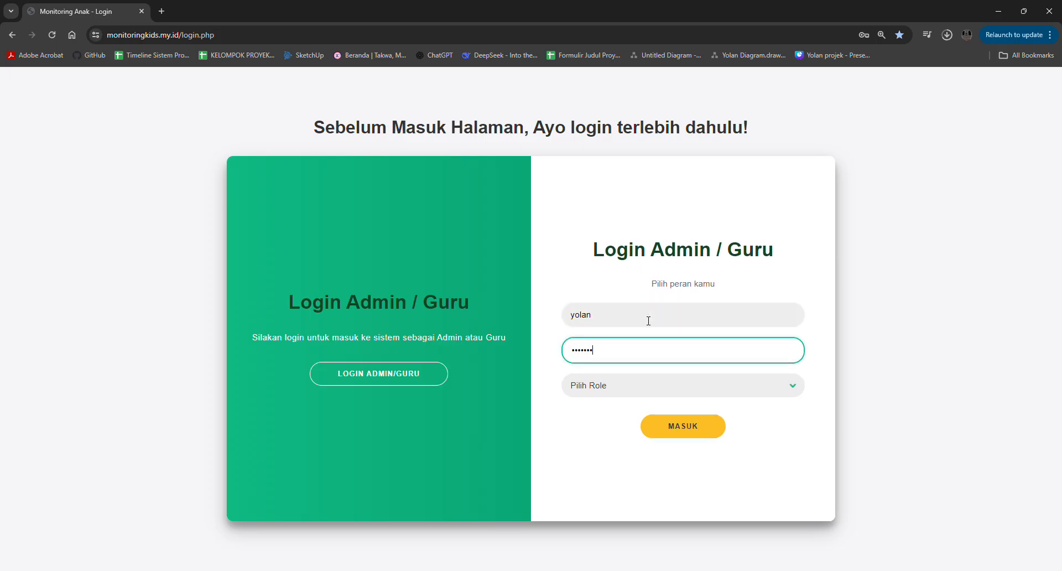
{"action": "type", "text": "•"}
{"action": "key", "text": "Tab"}
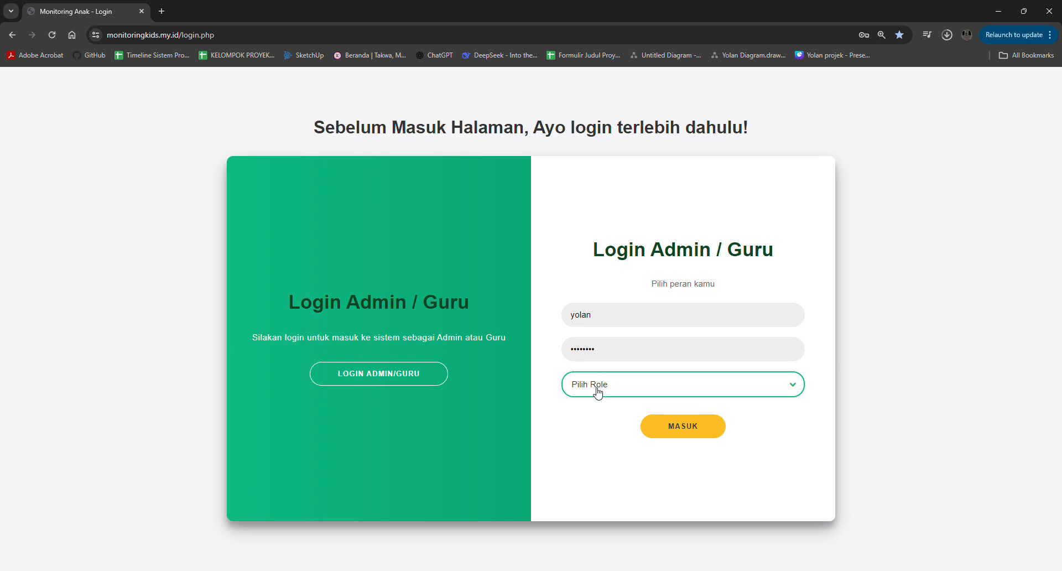
{"action": "key", "text": "Down"}
{"action": "left_click", "coordinate": [676, 435]}
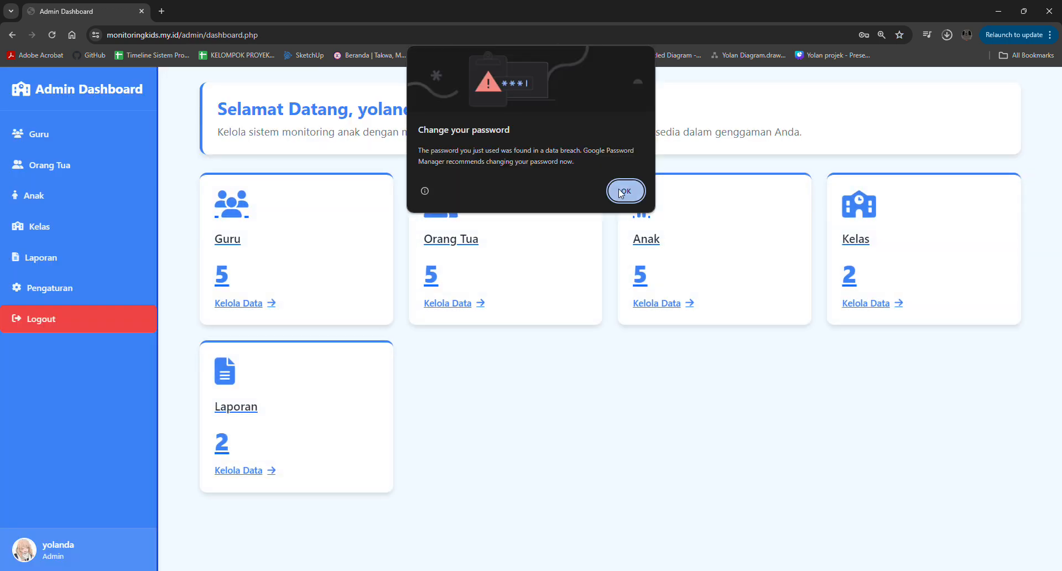
{"action": "left_click", "coordinate": [624, 192]}
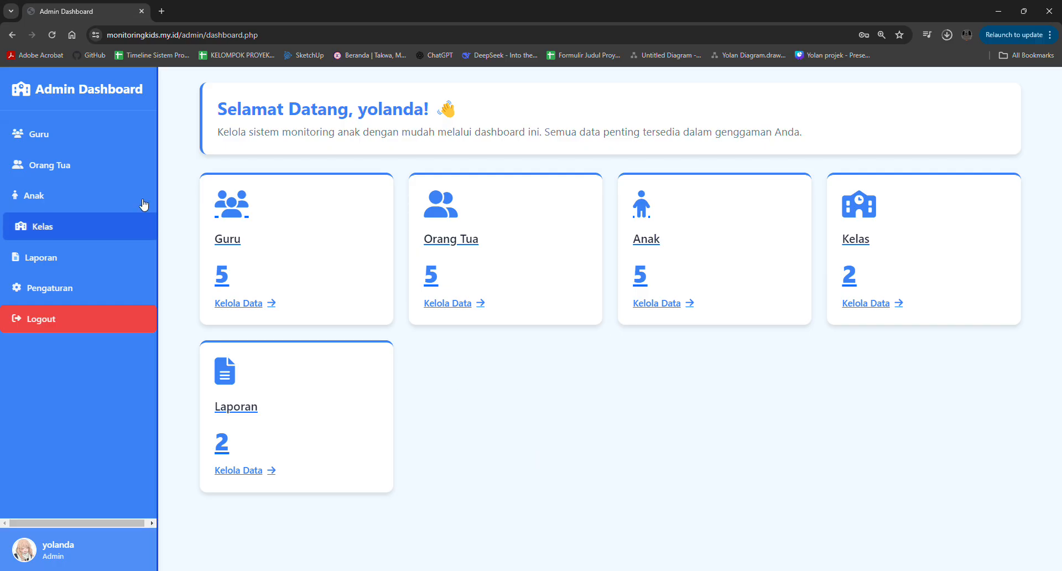
- Look through the admin's Guru, Orang Tua, Anak, Kelas, Laporan and Pengaturan pages
{"action": "left_click", "coordinate": [78, 130]}
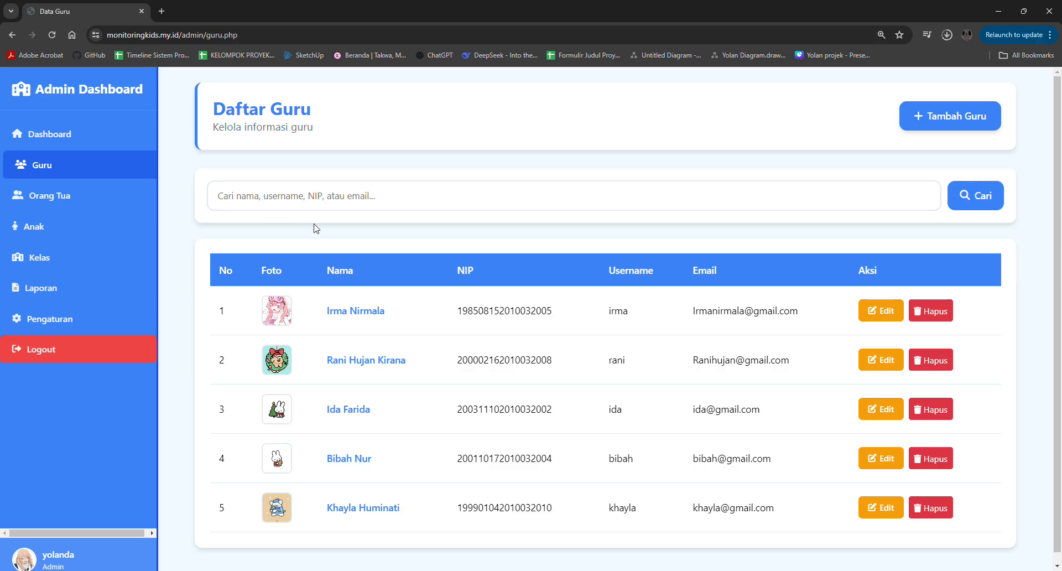
{"action": "left_click", "coordinate": [108, 195]}
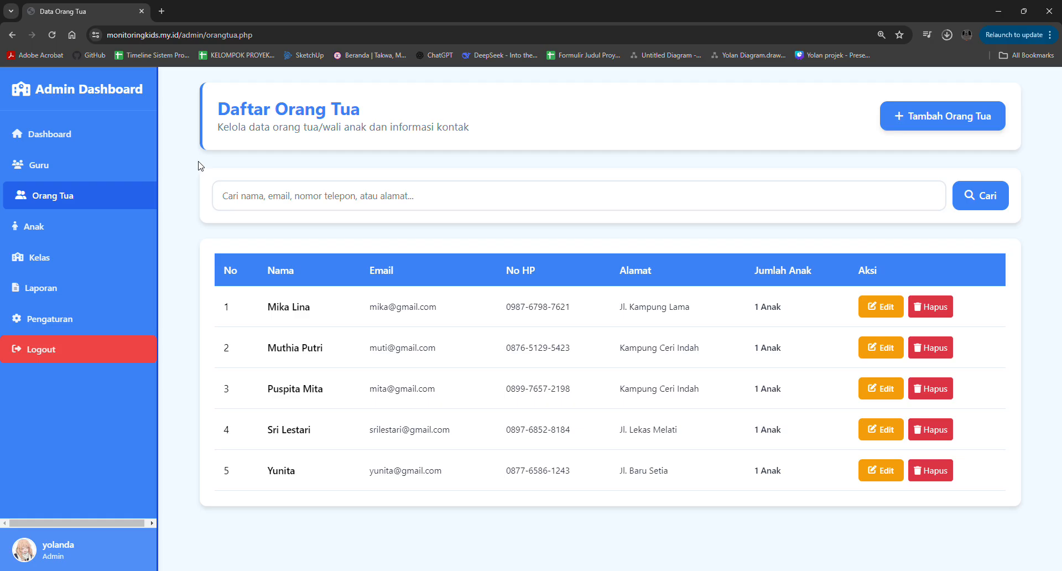
{"action": "left_click", "coordinate": [94, 227]}
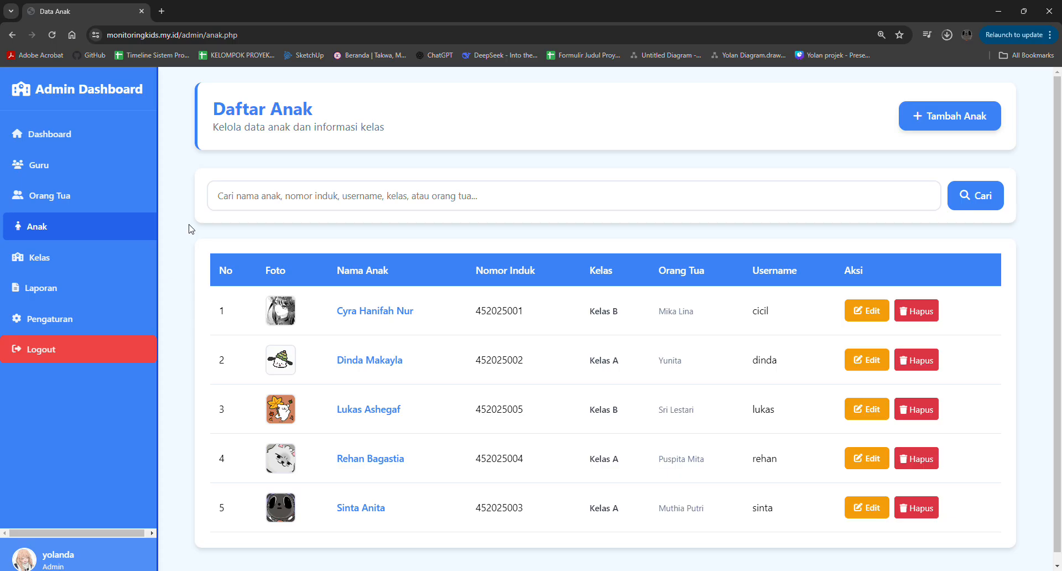
{"action": "left_click", "coordinate": [101, 259]}
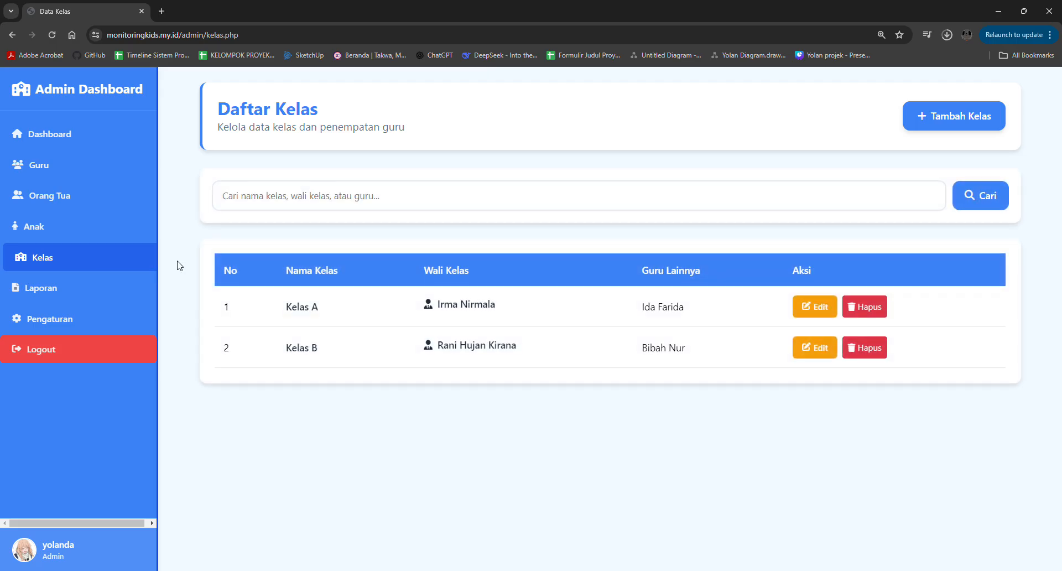
{"action": "left_click", "coordinate": [100, 289]}
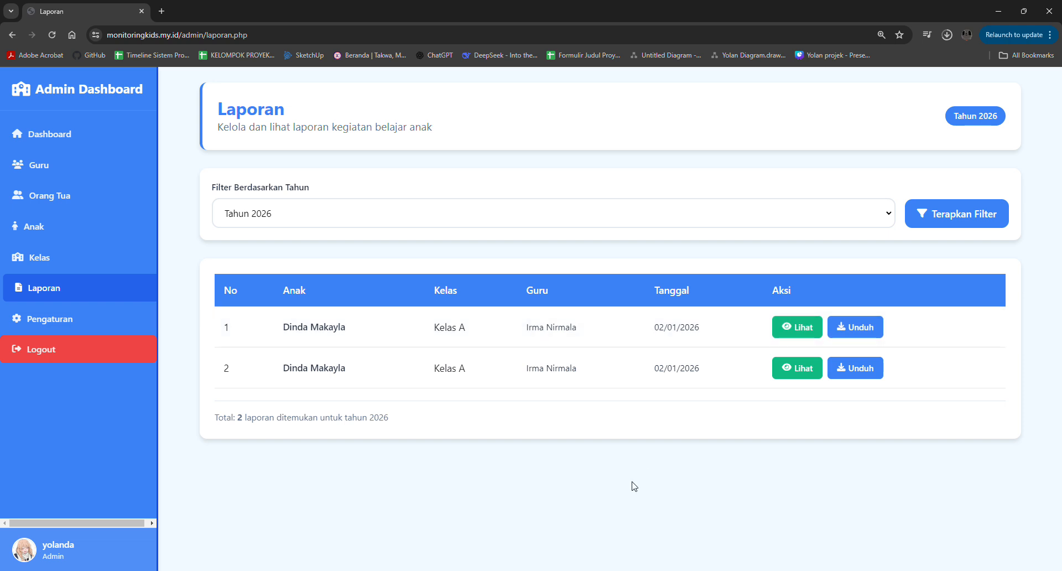
{"action": "left_click", "coordinate": [88, 320]}
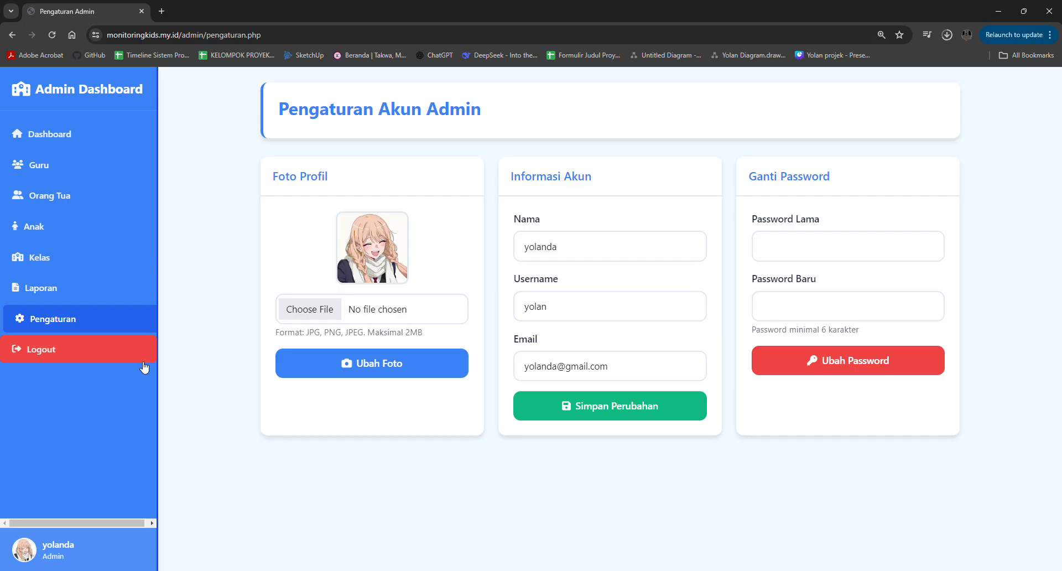
- Log out of the admin account and log in as Guru with the teacher's username and password, dismissing the browser's password warning
{"action": "left_click", "coordinate": [122, 352]}
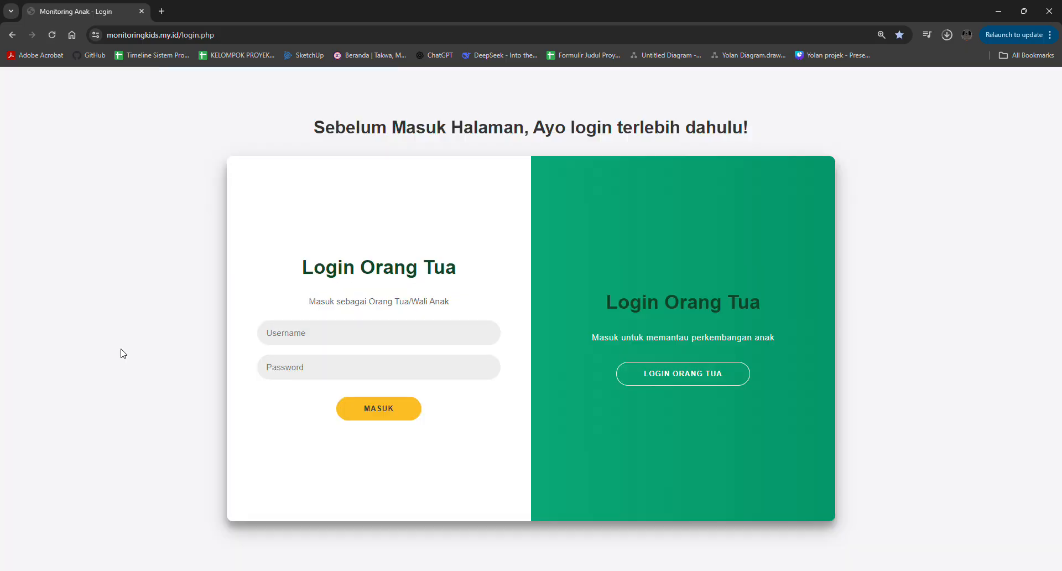
{"action": "left_click", "coordinate": [658, 382]}
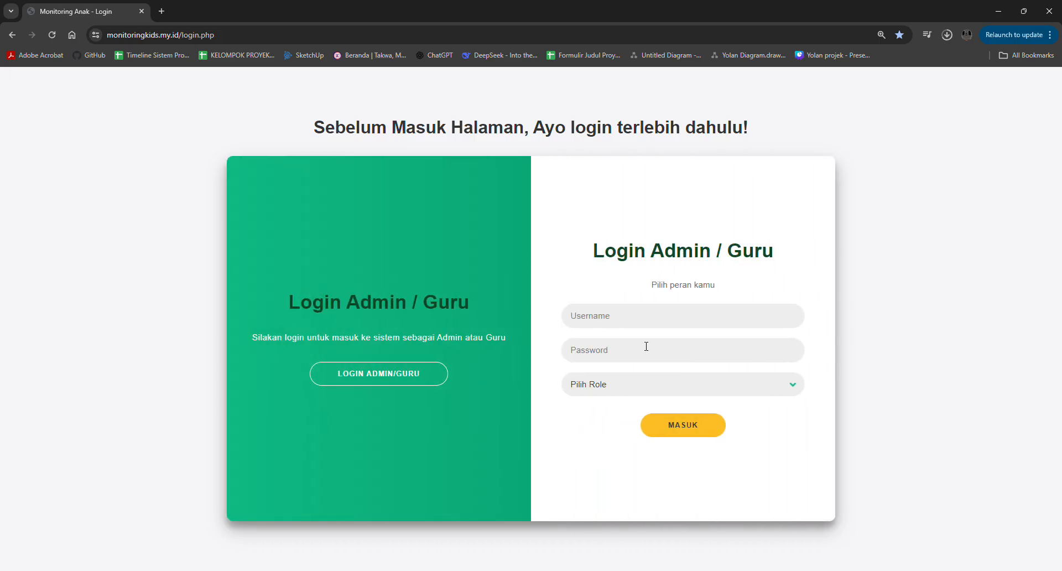
{"action": "left_click", "coordinate": [625, 315]}
{"action": "type", "text": "irma"}
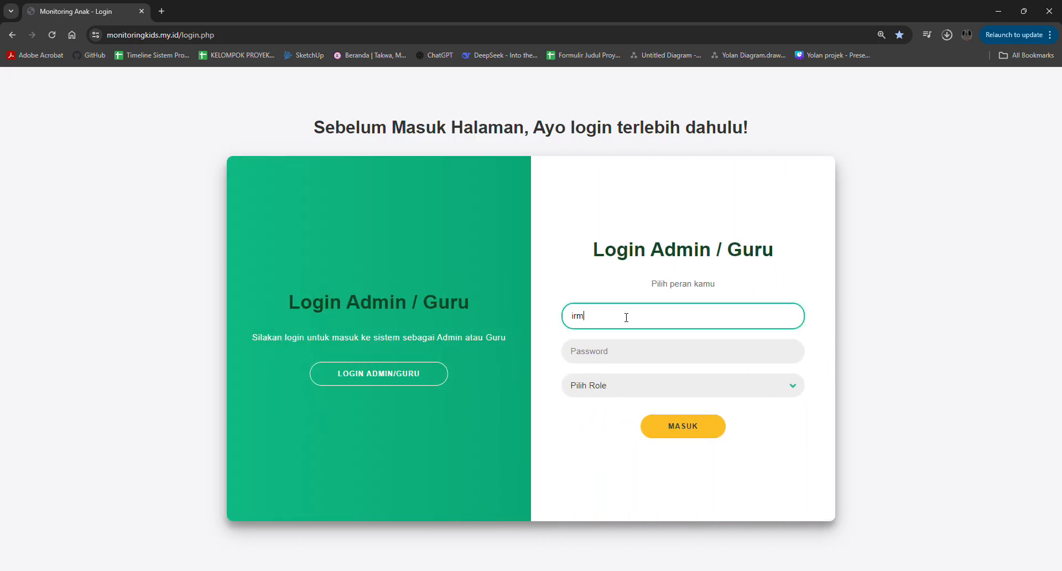
{"action": "key", "text": "Tab"}
{"action": "type", "text": "1234567"}
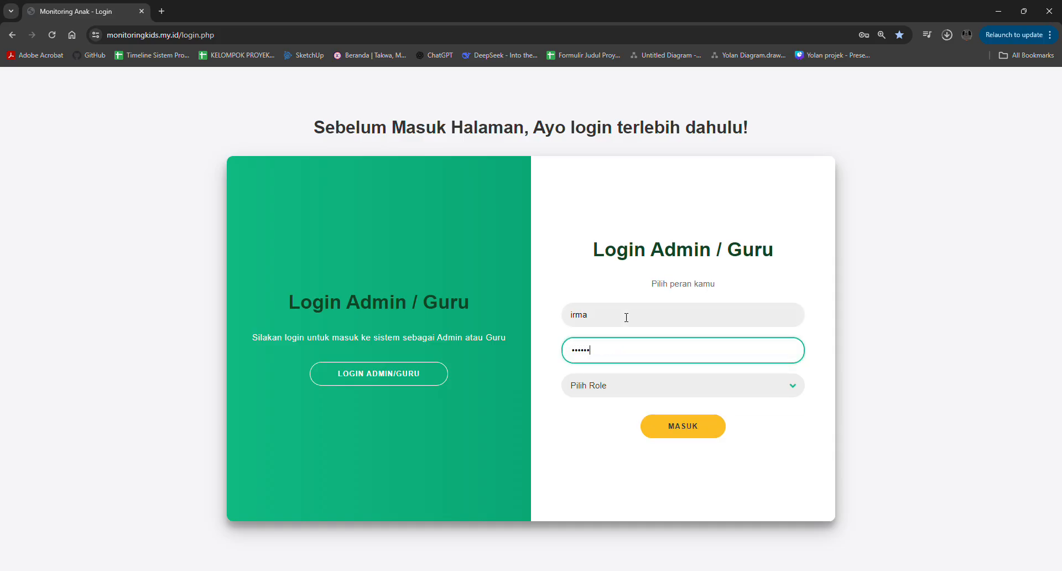
{"action": "key", "text": "Tab"}
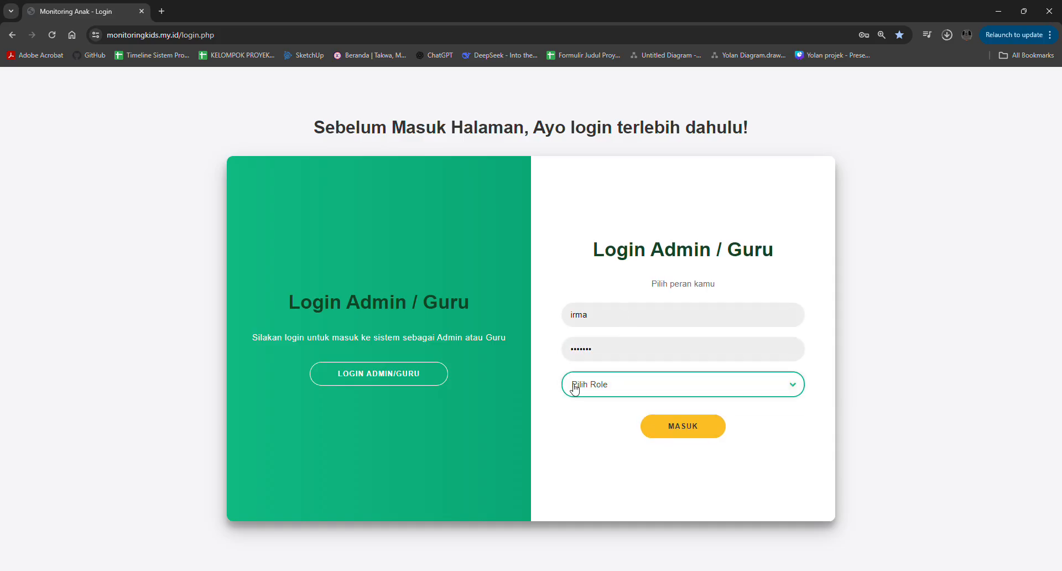
{"action": "key", "text": "Down"}
{"action": "key", "text": "Down"}
{"action": "left_click", "coordinate": [668, 435]}
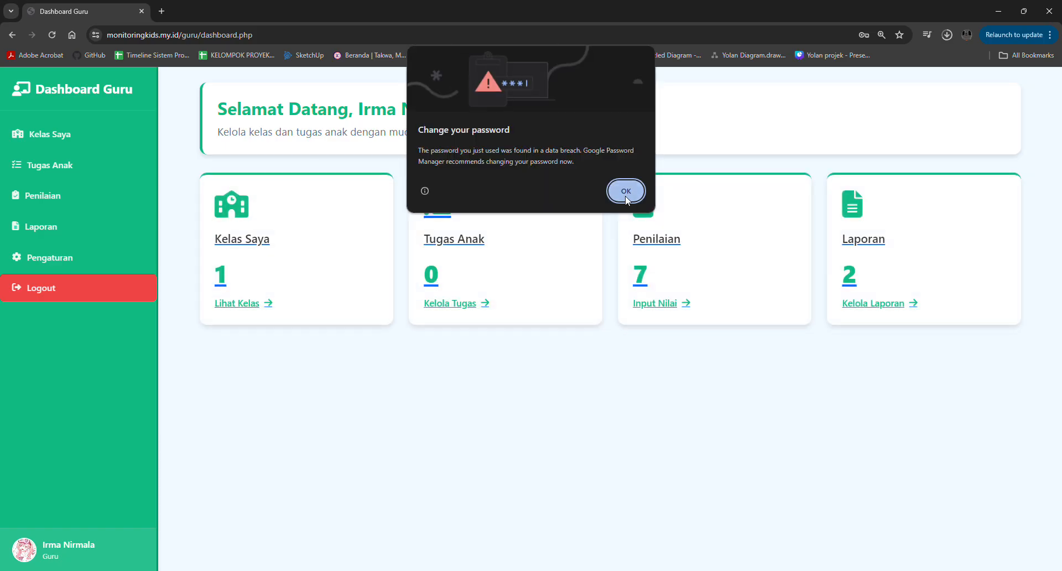
{"action": "left_click", "coordinate": [626, 194]}
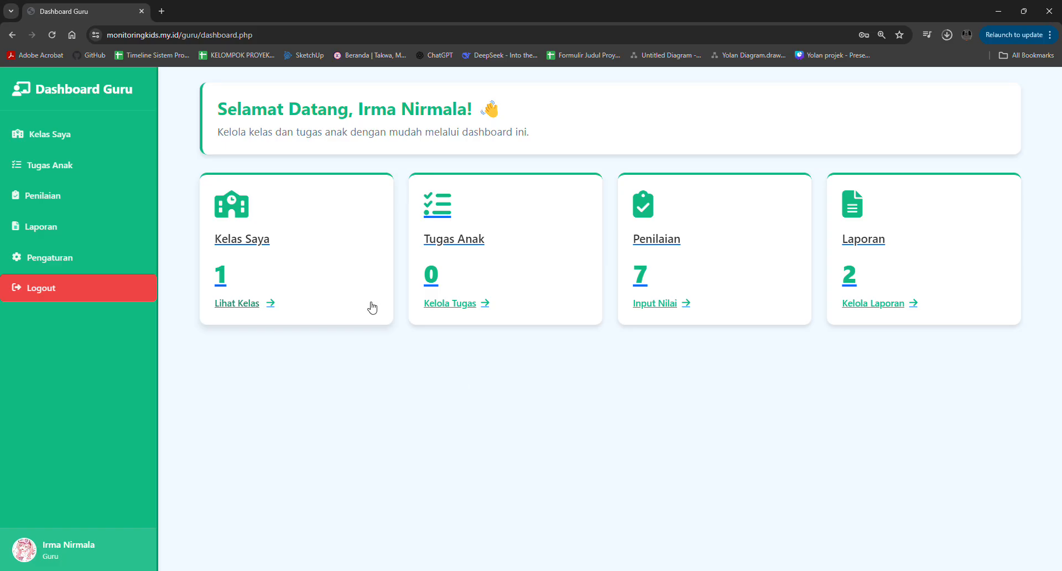
- View the Kelas Saya student list, and start a new task in Tugas Anak with the title "Menghitung"
{"action": "left_click", "coordinate": [94, 139]}
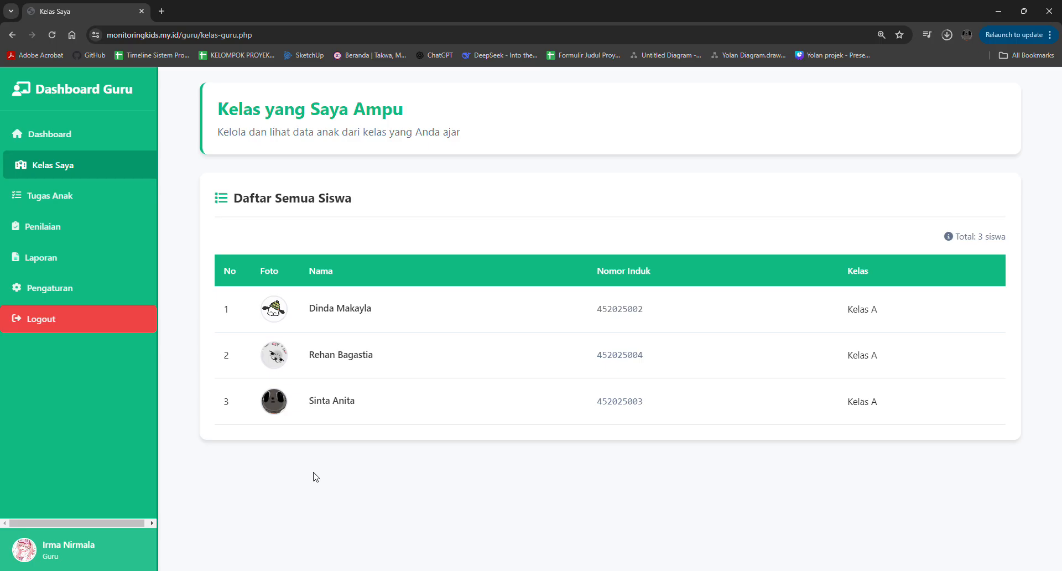
{"action": "left_click", "coordinate": [78, 196]}
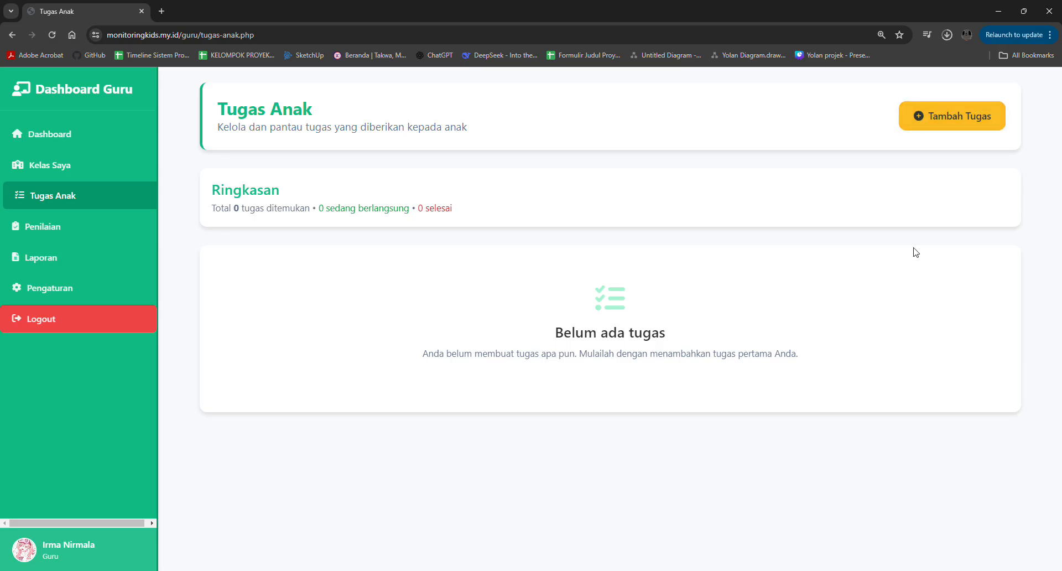
{"action": "left_click", "coordinate": [913, 116]}
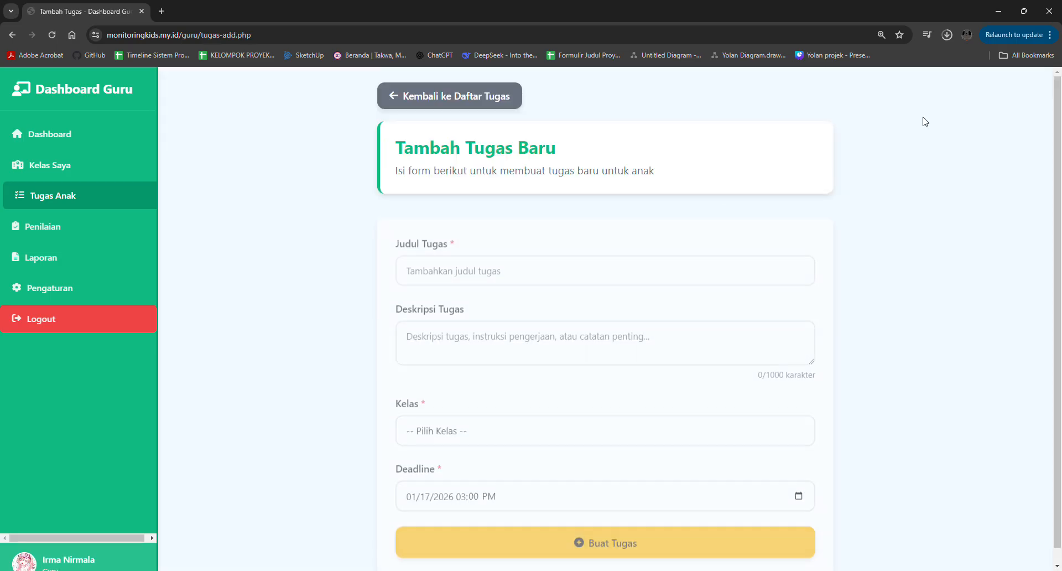
{"action": "left_click", "coordinate": [580, 265]}
{"action": "type", "text": "Menghitung"}
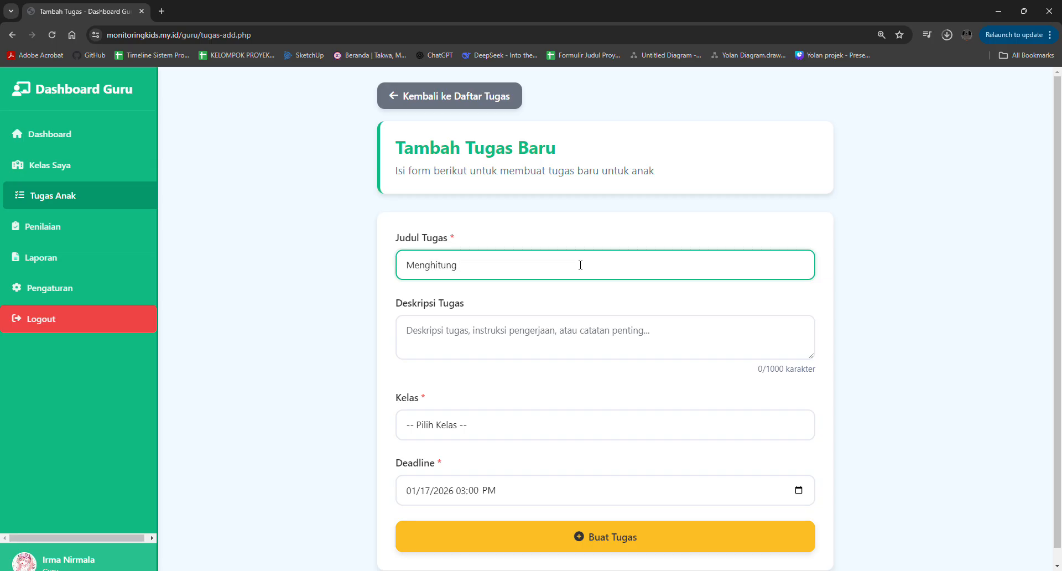
- Fill in the task description as "Menghitung angka dengan buah-buahan"
{"action": "left_click", "coordinate": [501, 330]}
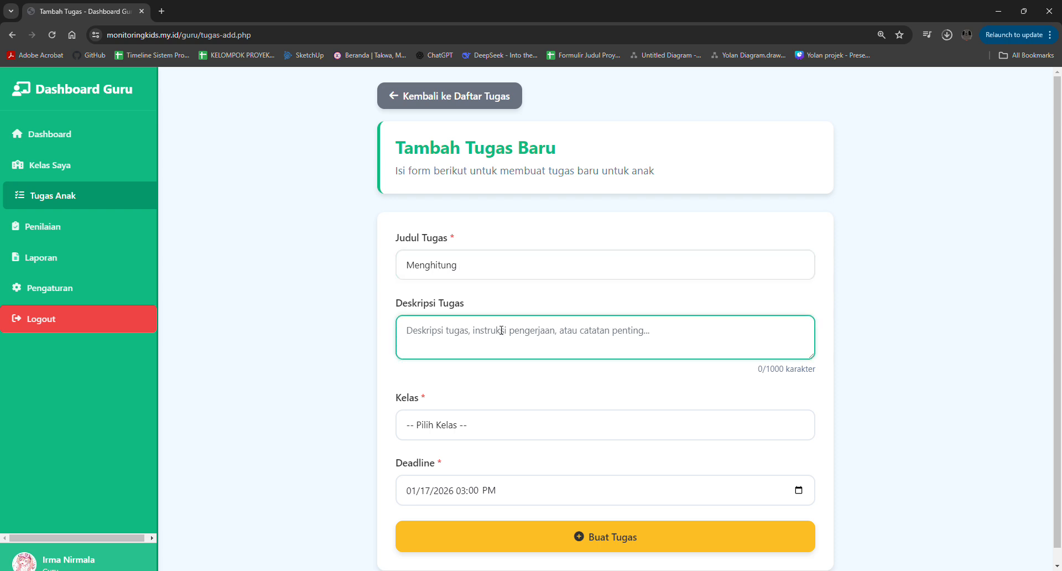
{"action": "type", "text": "Menghitung"}
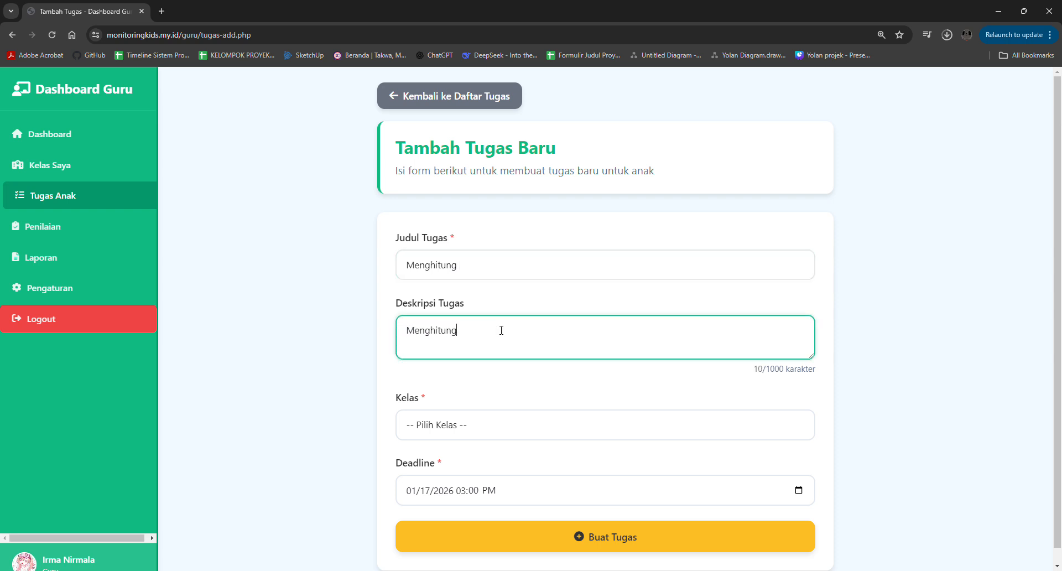
{"action": "type", "text": " angka dengan buah-buahan"}
- Assign the new task to Kelas A and create it
{"action": "left_click", "coordinate": [454, 433]}
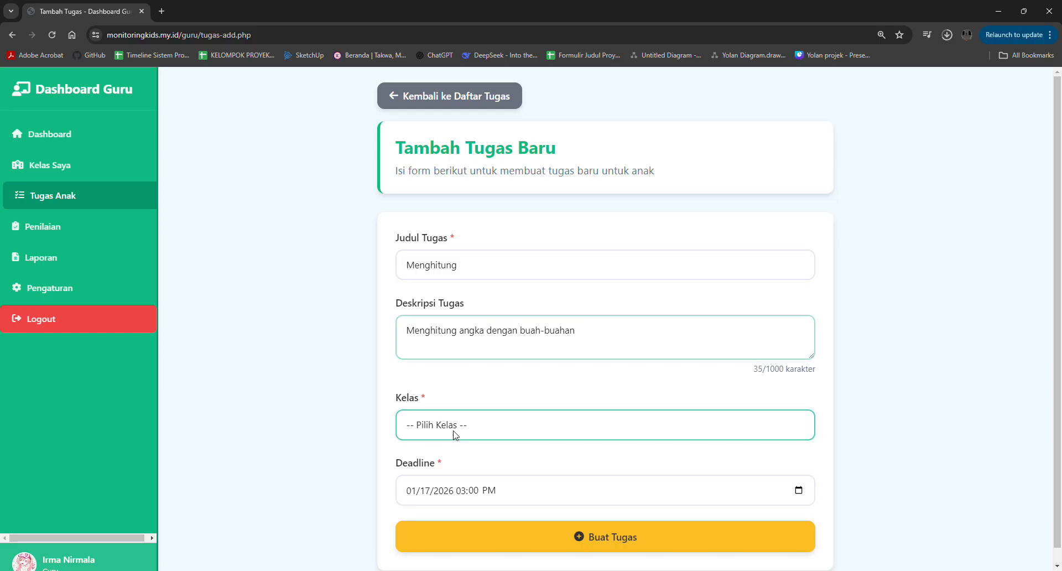
{"action": "left_click", "coordinate": [437, 458]}
{"action": "scroll", "coordinate": [385, 458], "scroll_direction": "down", "scroll_amount": 1}
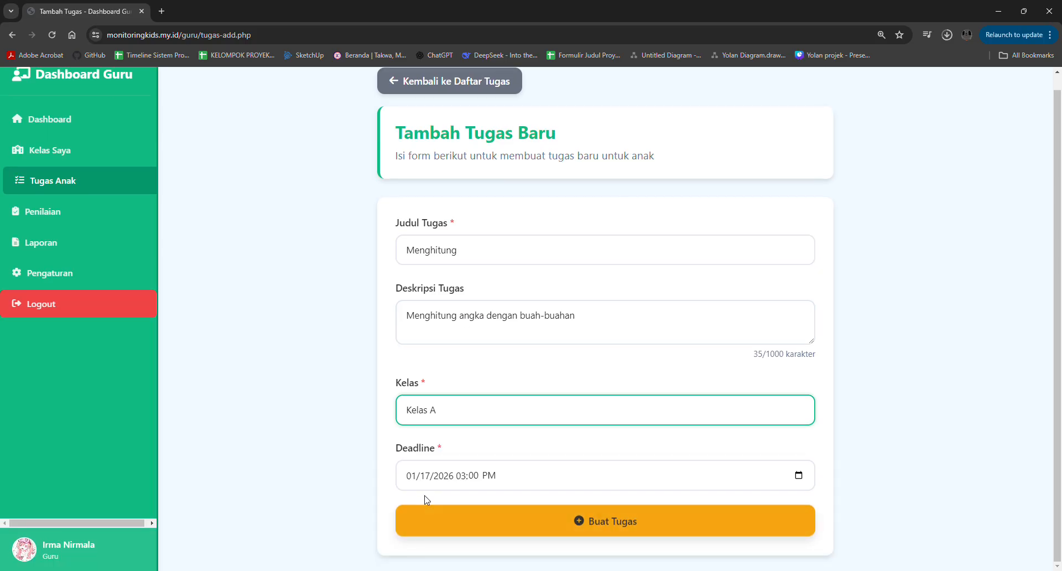
{"action": "left_click", "coordinate": [423, 522]}
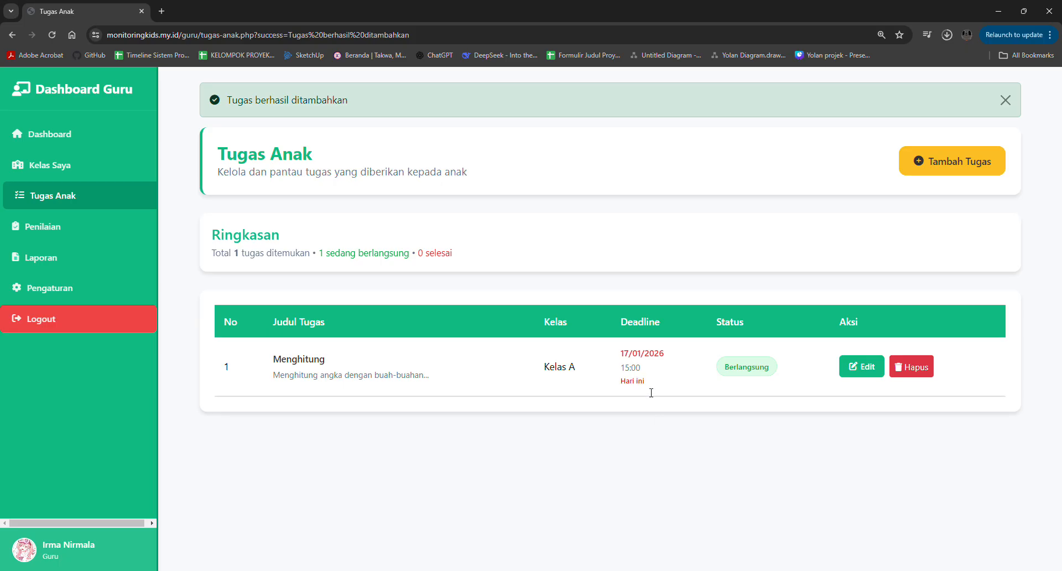
- Open the Umum assessment of the first child listed in Penilaian and examine the form's fields
{"action": "left_click", "coordinate": [80, 229]}
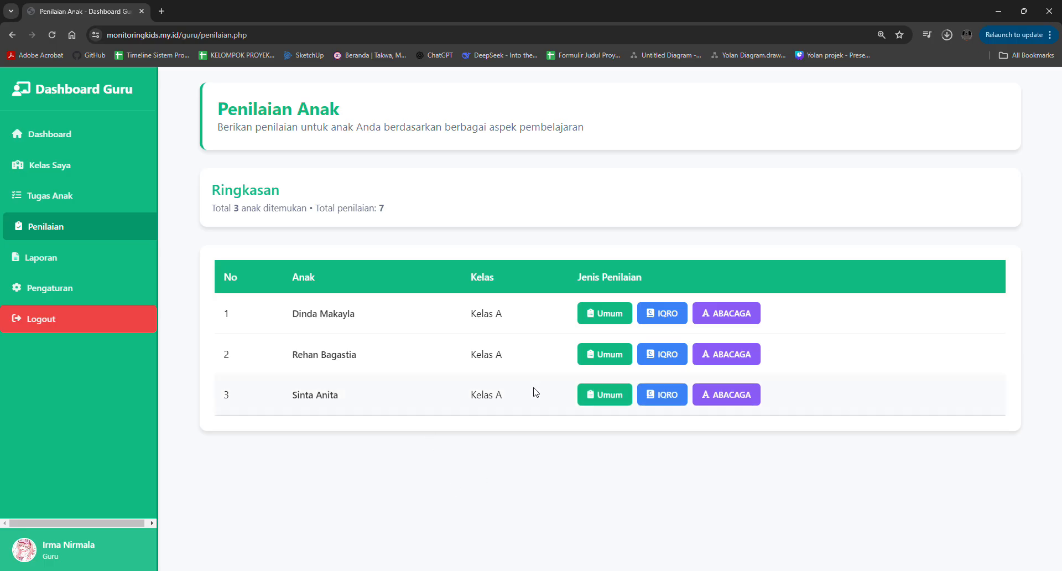
{"action": "left_click", "coordinate": [597, 317]}
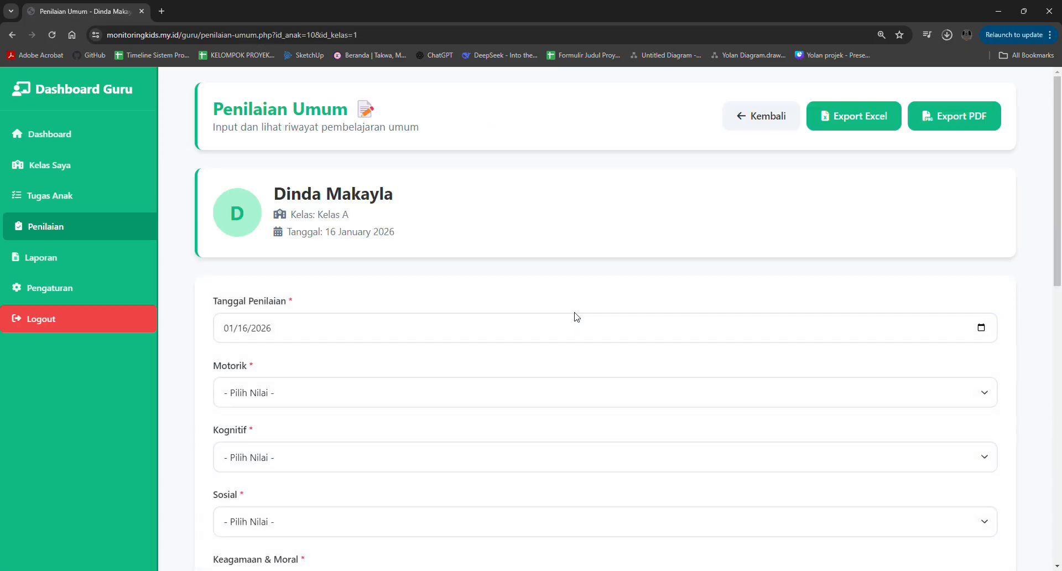
{"action": "scroll", "coordinate": [474, 304], "scroll_direction": "down", "scroll_amount": 2}
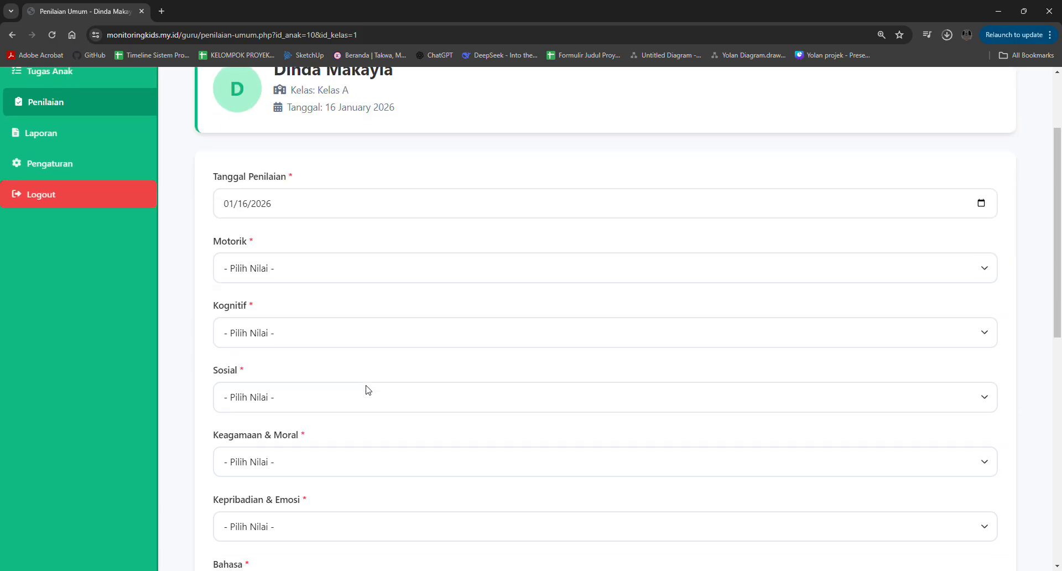
{"action": "scroll", "coordinate": [314, 309], "scroll_direction": "down", "scroll_amount": 3}
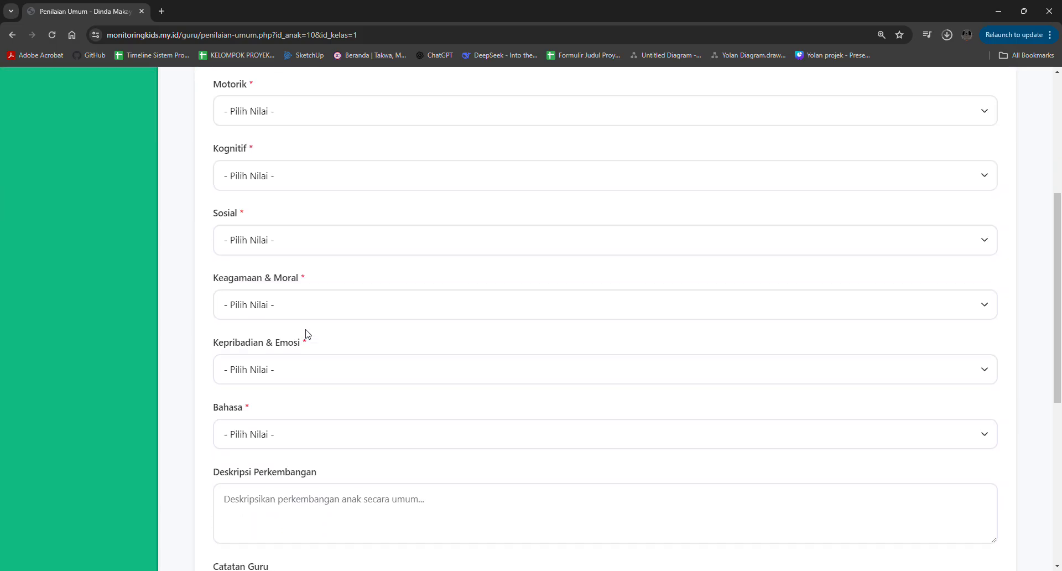
{"action": "scroll", "coordinate": [308, 334], "scroll_direction": "down", "scroll_amount": 2}
{"action": "scroll", "coordinate": [308, 334], "scroll_direction": "up", "scroll_amount": 5}
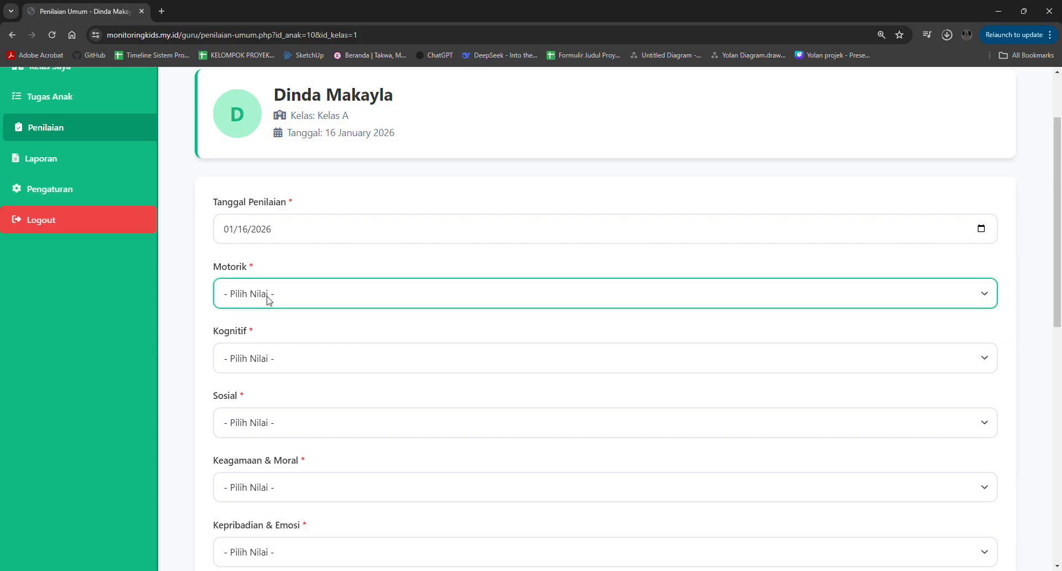
- Rate Motorik as Berkembang Sesuai Harapan (BSH), Kognitif as Mulai Muncul (MM) and Sosial as Berkembang Sesuai Harapan (BSH)
{"action": "left_click", "coordinate": [277, 347]}
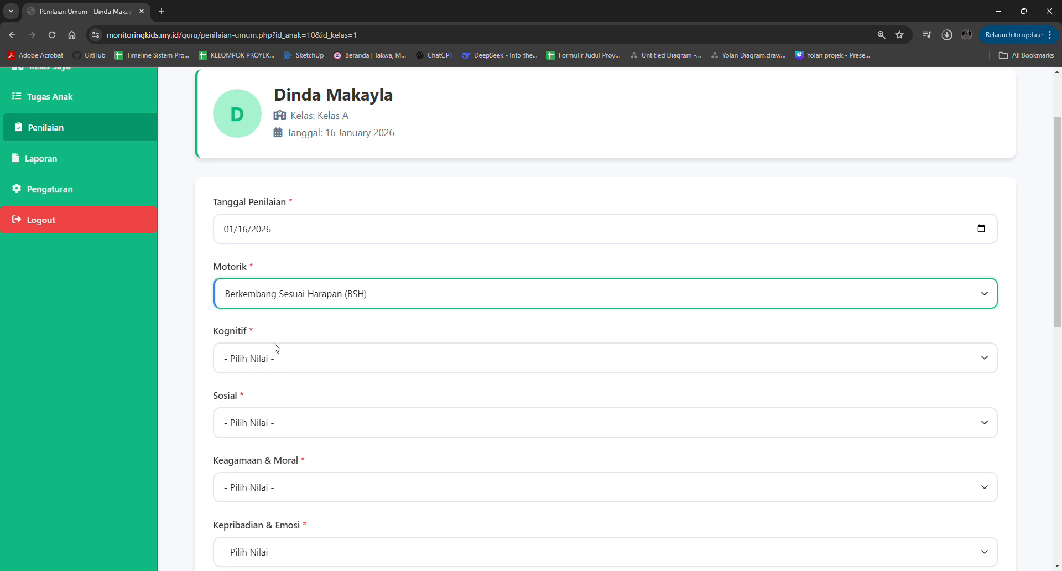
{"action": "left_click", "coordinate": [277, 350]}
{"action": "left_click", "coordinate": [260, 420]}
{"action": "scroll", "coordinate": [260, 420], "scroll_direction": "down", "scroll_amount": 1}
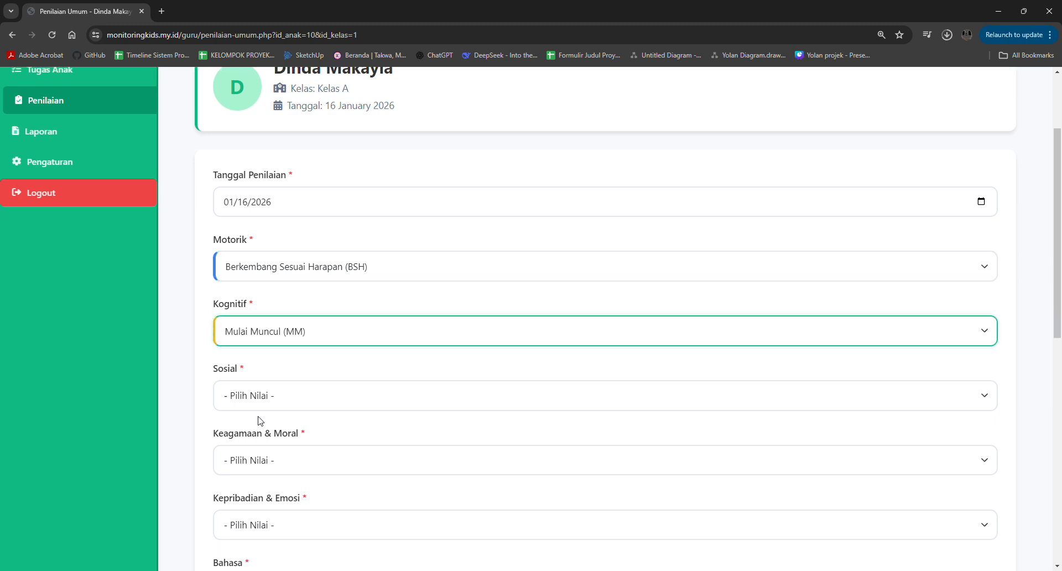
{"action": "left_click", "coordinate": [275, 361]}
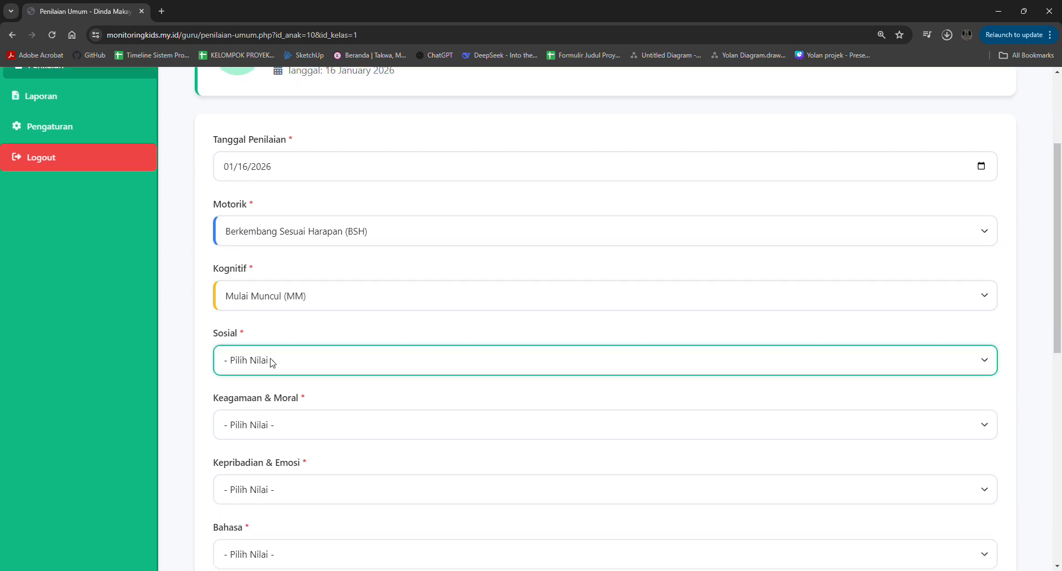
{"action": "left_click", "coordinate": [271, 409]}
- Rate Keagamaan & Moral and Kepribadian & Emosi as Berkembang Sesuai Harapan (BSH), and Bahasa as Berkembang Sangat Baik (BSB)
{"action": "scroll", "coordinate": [270, 409], "scroll_direction": "down", "scroll_amount": 1}
{"action": "left_click", "coordinate": [260, 386]}
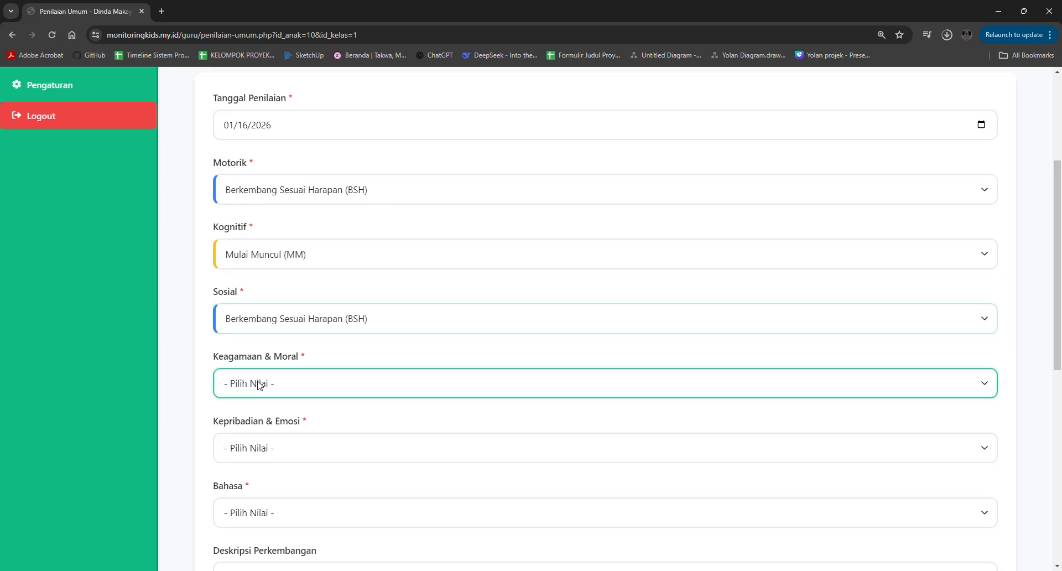
{"action": "left_click", "coordinate": [257, 435]}
{"action": "scroll", "coordinate": [256, 435], "scroll_direction": "down", "scroll_amount": 1}
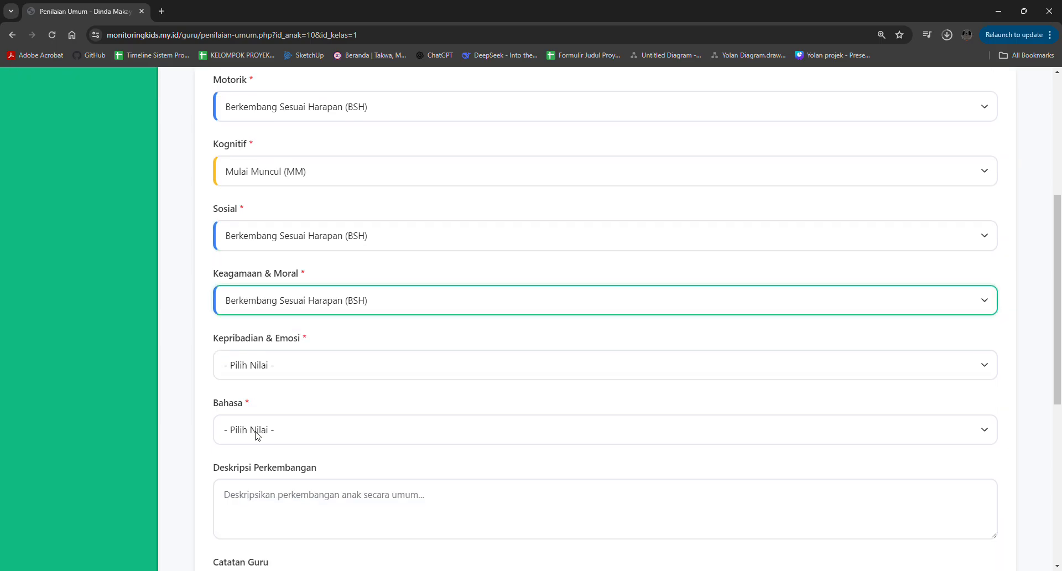
{"action": "left_click", "coordinate": [268, 370]}
{"action": "left_click", "coordinate": [270, 413]}
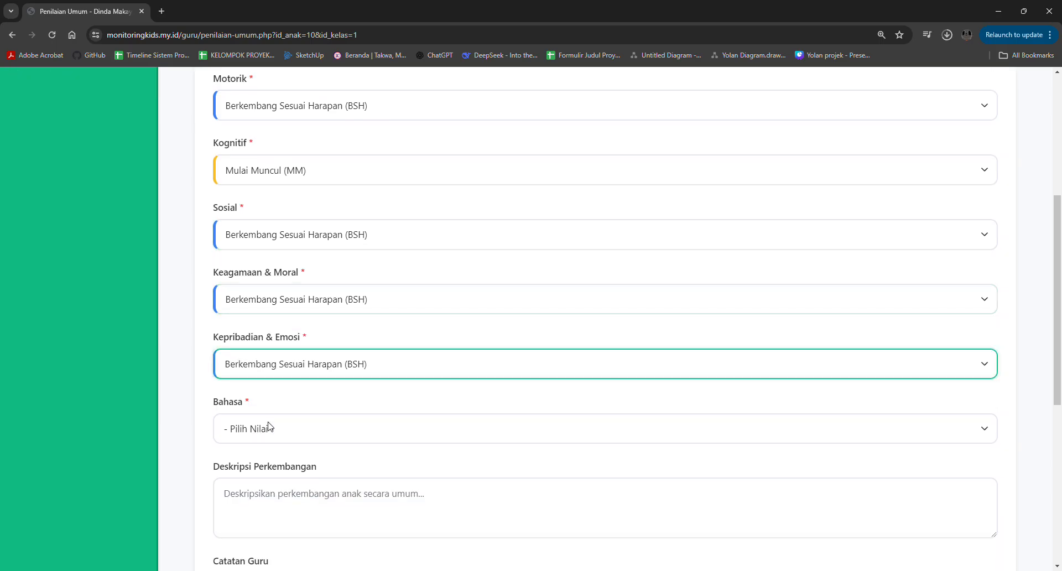
{"action": "left_click", "coordinate": [268, 430]}
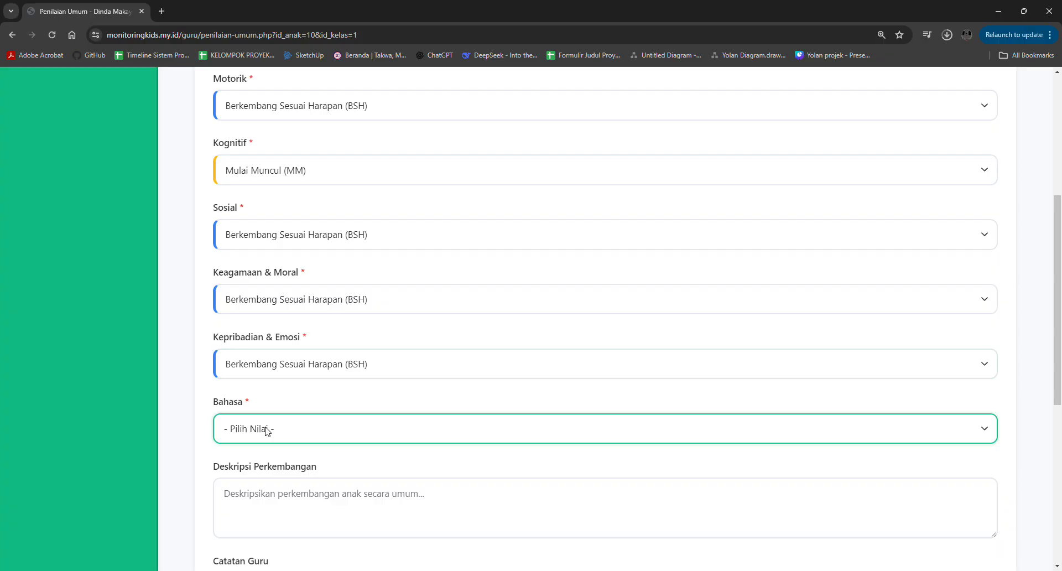
{"action": "left_click", "coordinate": [271, 468]}
- Fill in Deskripsi Perkembangan with "Ananda sudah sangat bersemangat dalam mengikuti pembelajaran hari ini"
{"action": "scroll", "coordinate": [269, 463], "scroll_direction": "down", "scroll_amount": 3}
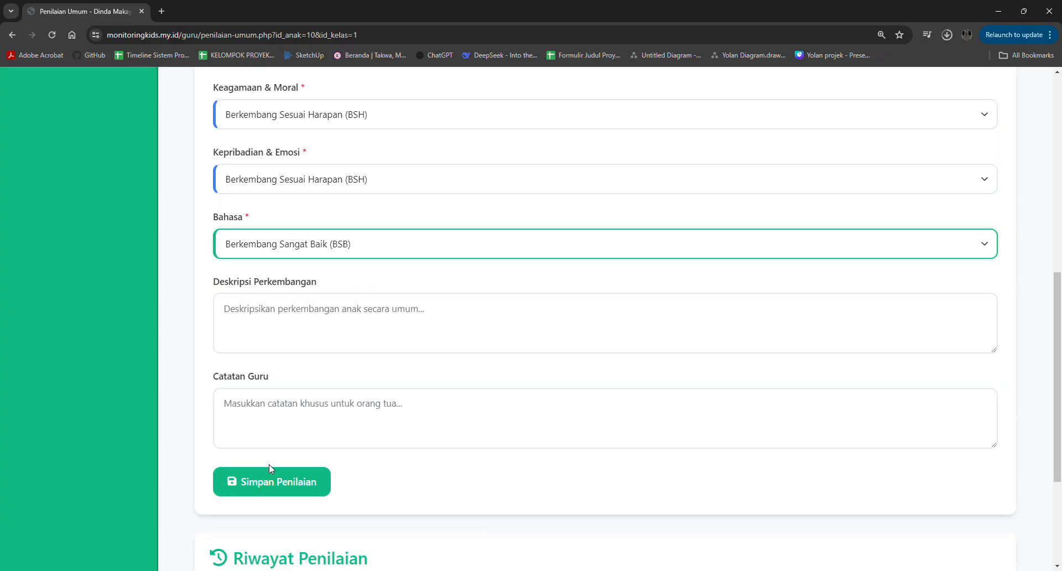
{"action": "left_click", "coordinate": [298, 332]}
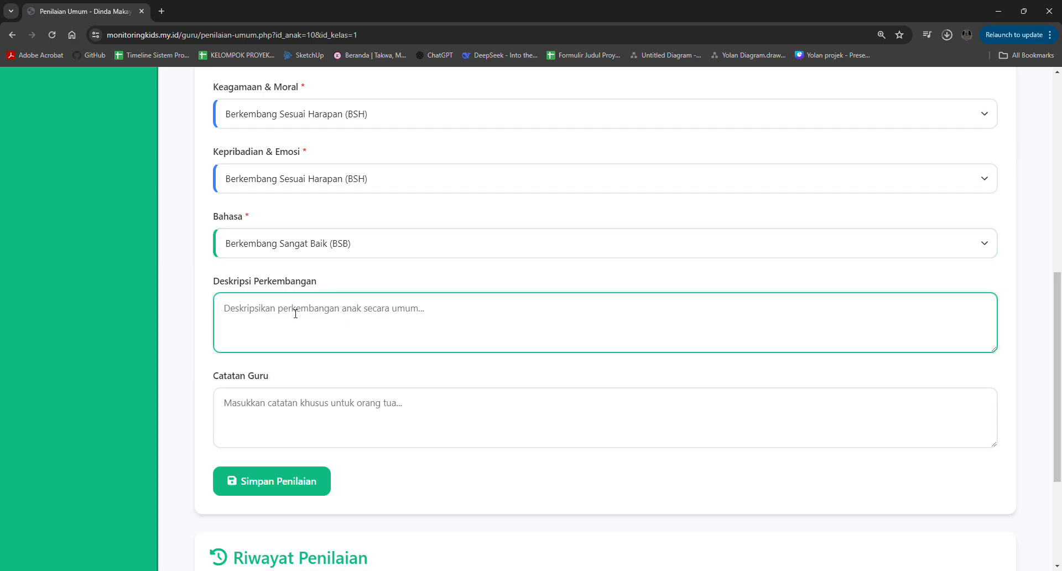
{"action": "type", "text": "Ananda su"}
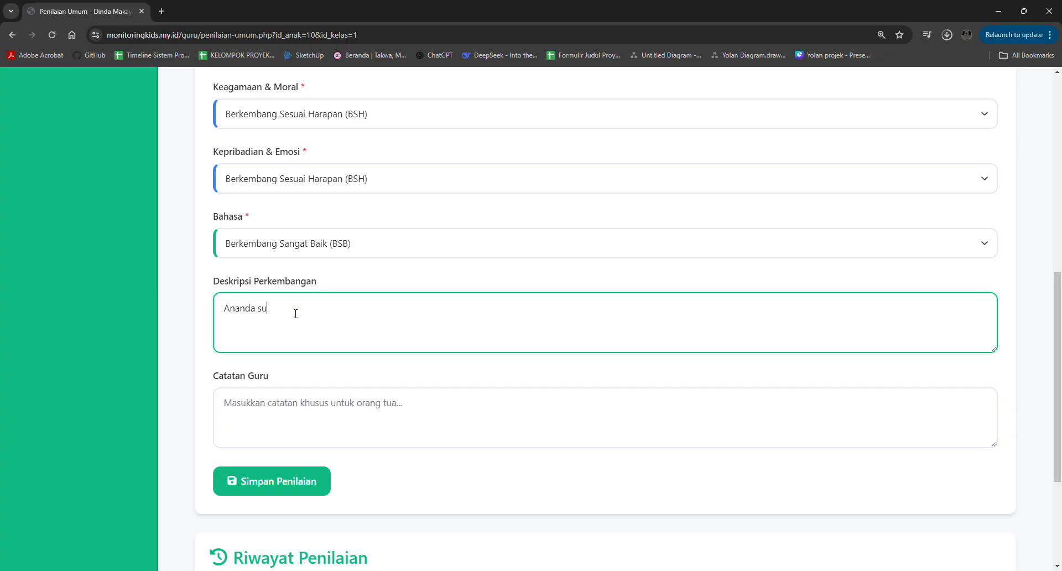
{"action": "type", "text": "dah sangat bersemangat dalam mengikuti"}
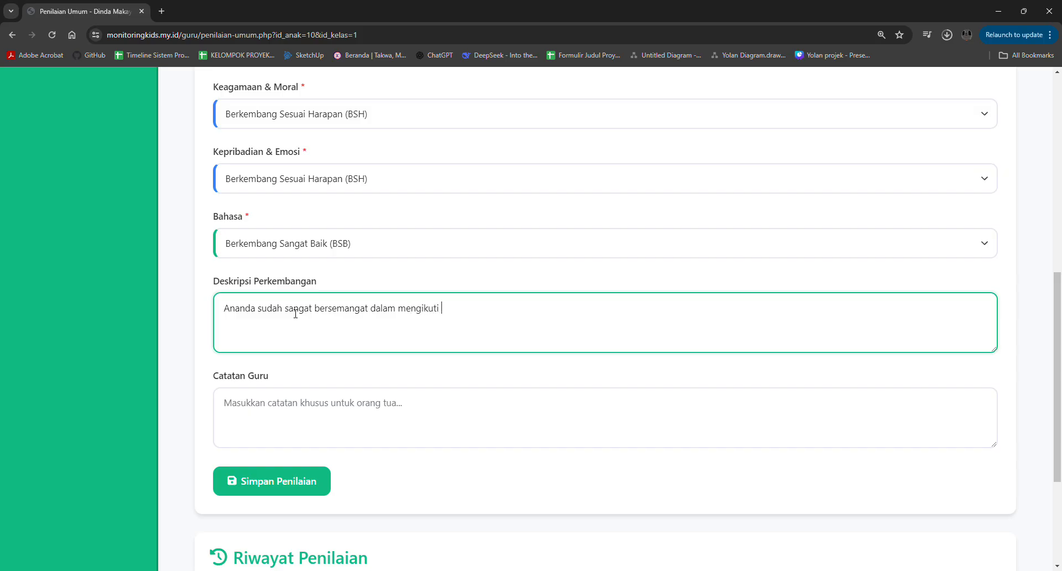
{"action": "type", "text": " pembe;"}
{"action": "type", "text": "ejar"}
{"action": "key", "text": "BackSpace"}
{"action": "key", "text": "BackSpace"}
{"action": "type", "text": "ajaran hari ini"}
- Fill in the general assessment's Catatan Guru with "Ayo tingkatkan lagi semangat belajarnya!"
{"action": "left_click", "coordinate": [281, 416]}
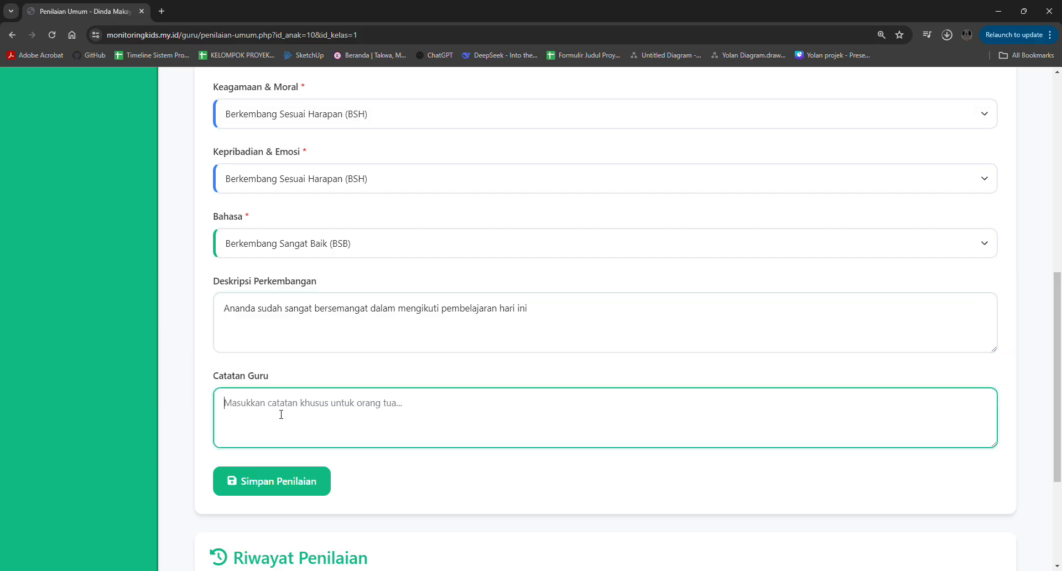
{"action": "type", "text": "Ayo "}
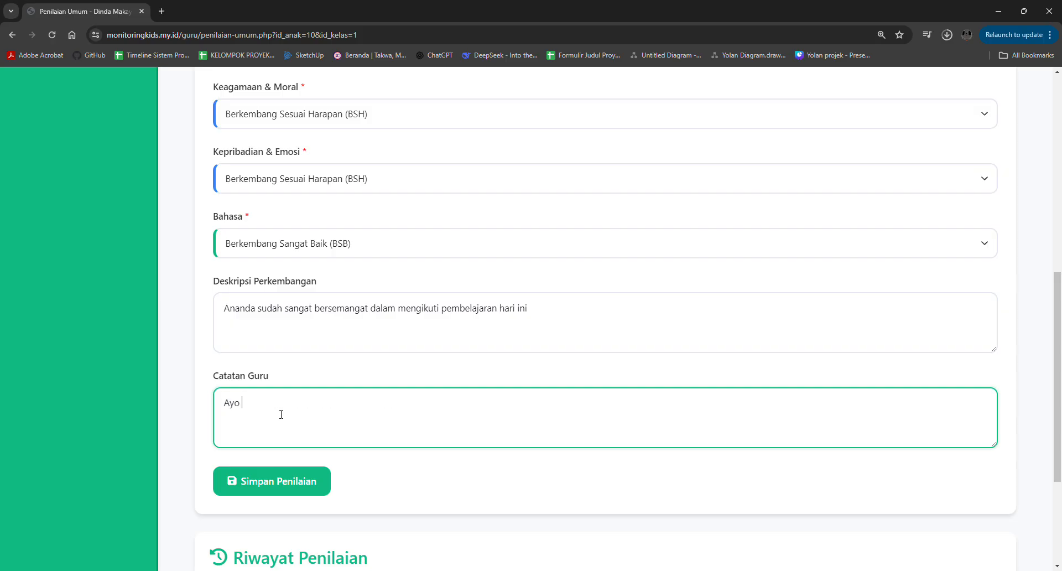
{"action": "type", "text": "tingkatkan lagi semangat belajarnya!"}
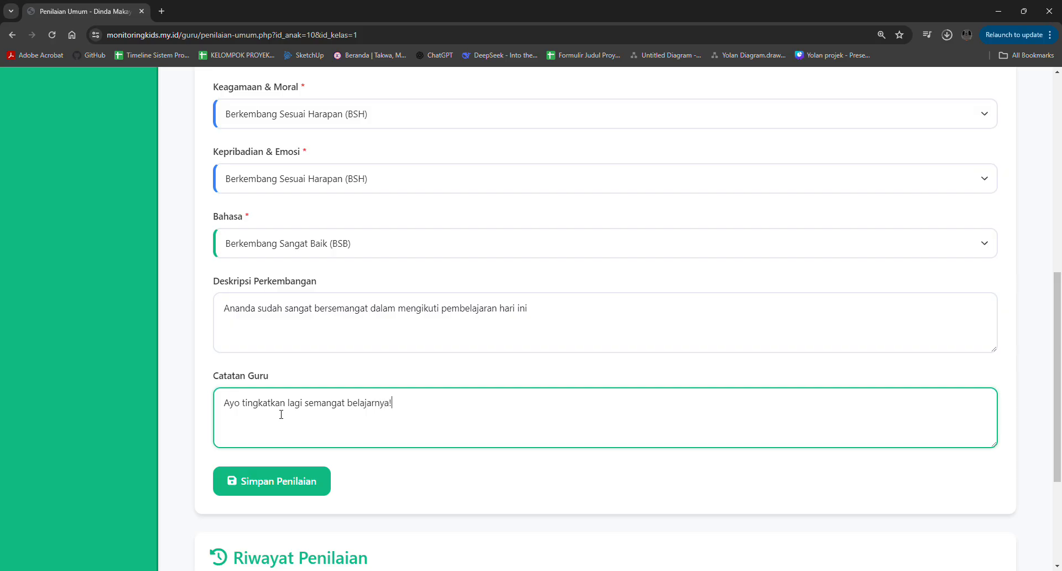
- Save the general assessment and check the entries in Riwayat Penilaian
{"action": "scroll", "coordinate": [281, 414], "scroll_direction": "down", "scroll_amount": 3}
{"action": "left_click", "coordinate": [298, 299]}
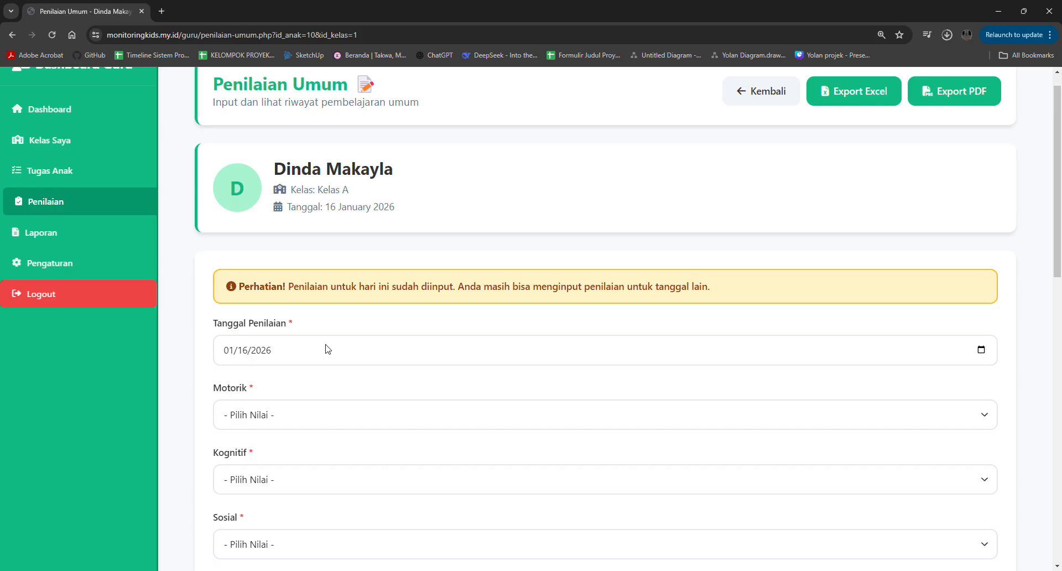
{"action": "scroll", "coordinate": [328, 348], "scroll_direction": "down", "scroll_amount": 12}
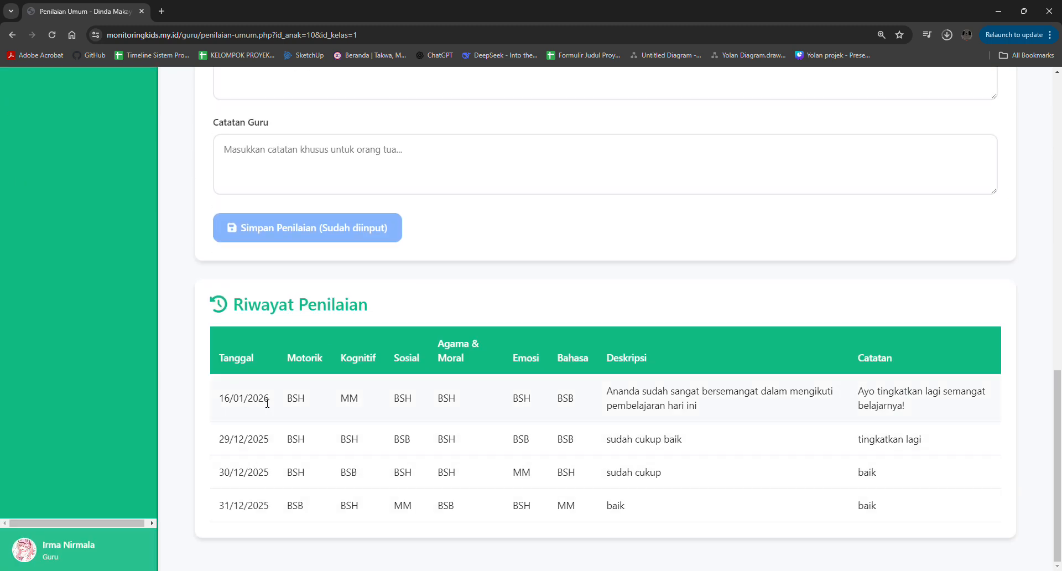
- Open the IQRO assessment of the first child listed in Penilaian and set Jilid to 1, Halaman to 5 and Nilai to Lancar
{"action": "scroll", "coordinate": [453, 292], "scroll_direction": "up", "scroll_amount": 15}
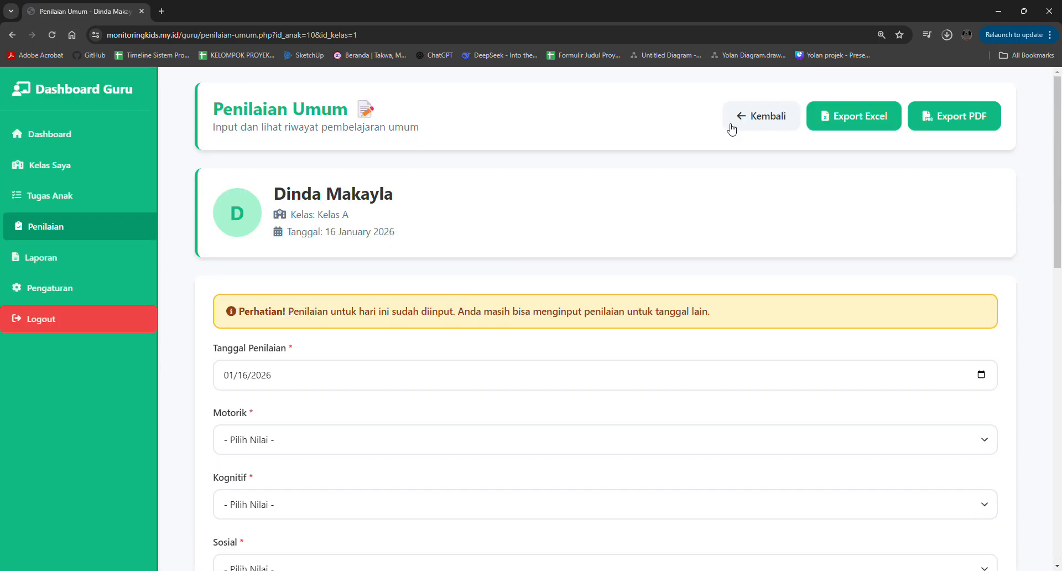
{"action": "left_click", "coordinate": [739, 120]}
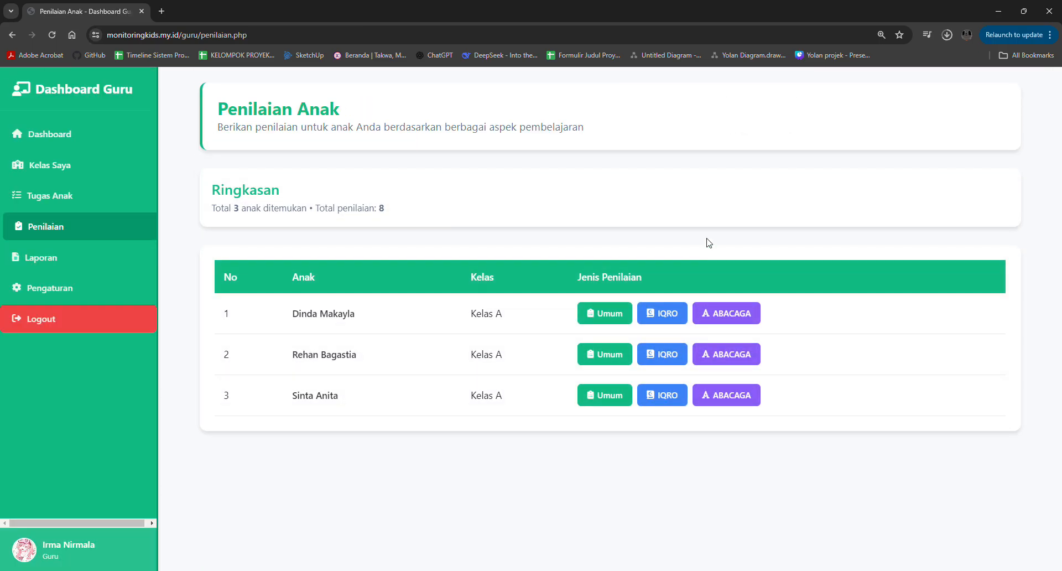
{"action": "left_click", "coordinate": [665, 315]}
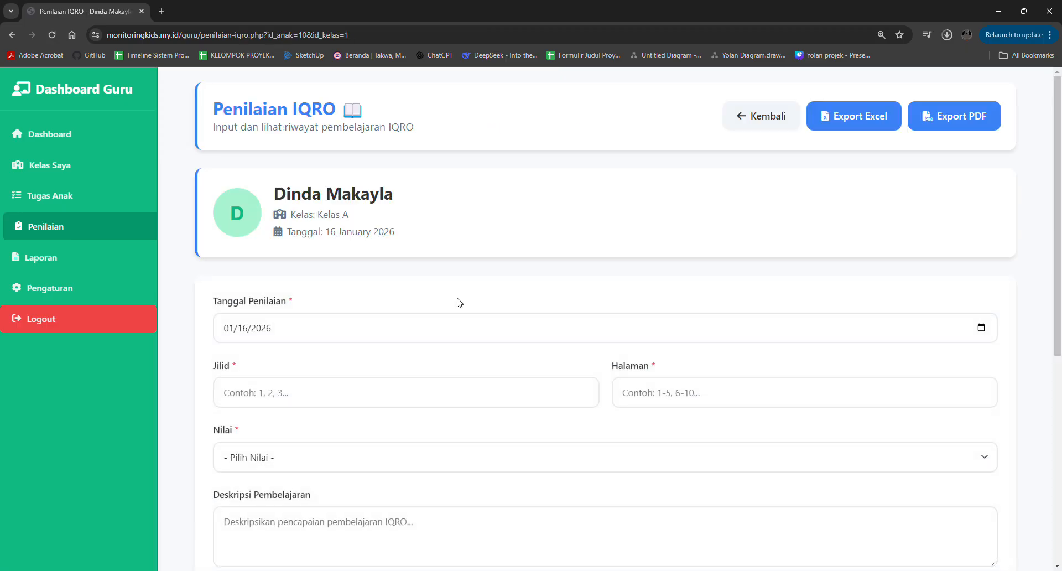
{"action": "scroll", "coordinate": [457, 302], "scroll_direction": "down", "scroll_amount": 2}
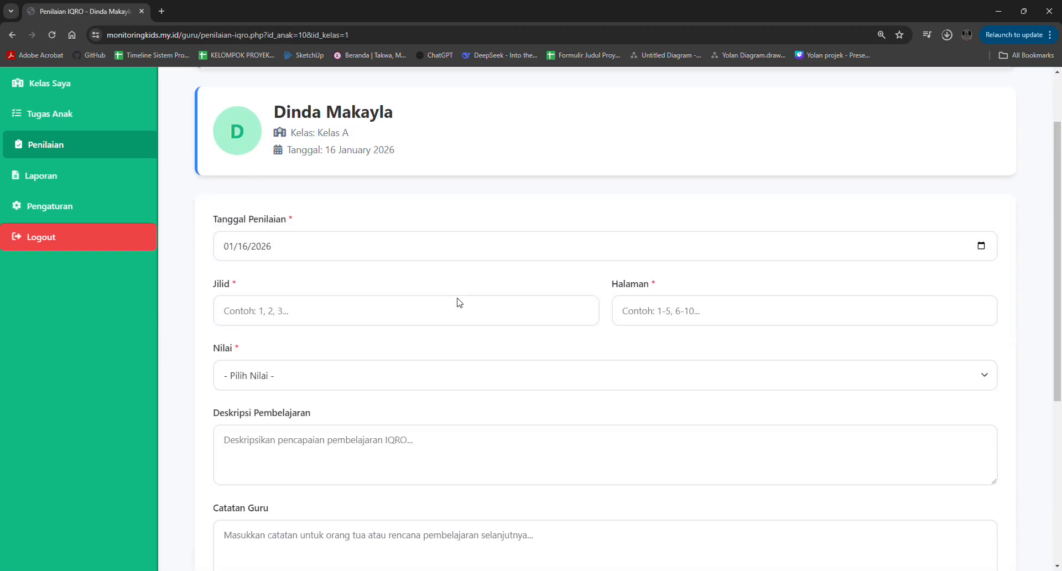
{"action": "left_click", "coordinate": [365, 316]}
{"action": "type", "text": "1"}
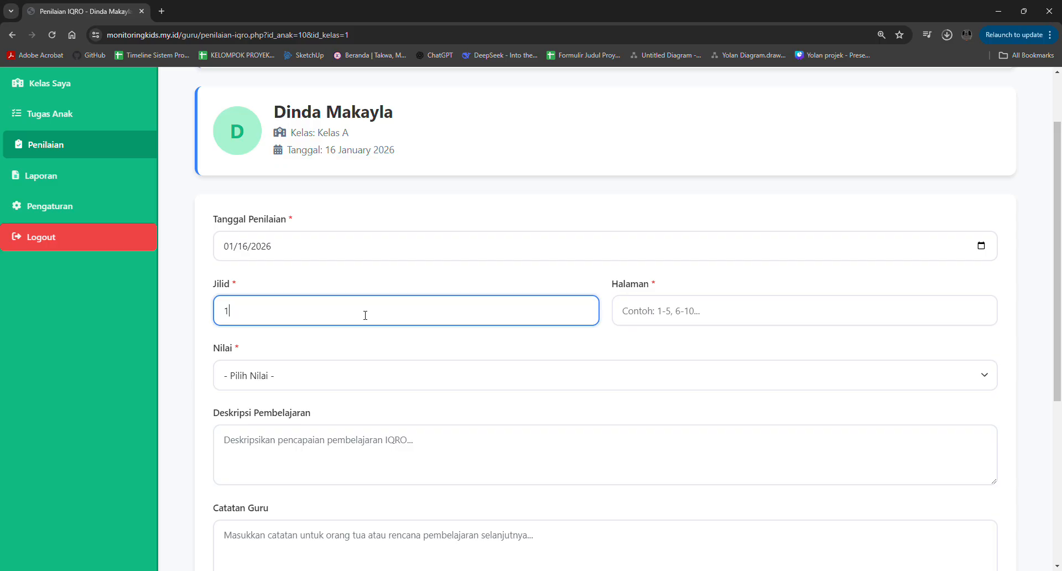
{"action": "left_click", "coordinate": [675, 319]}
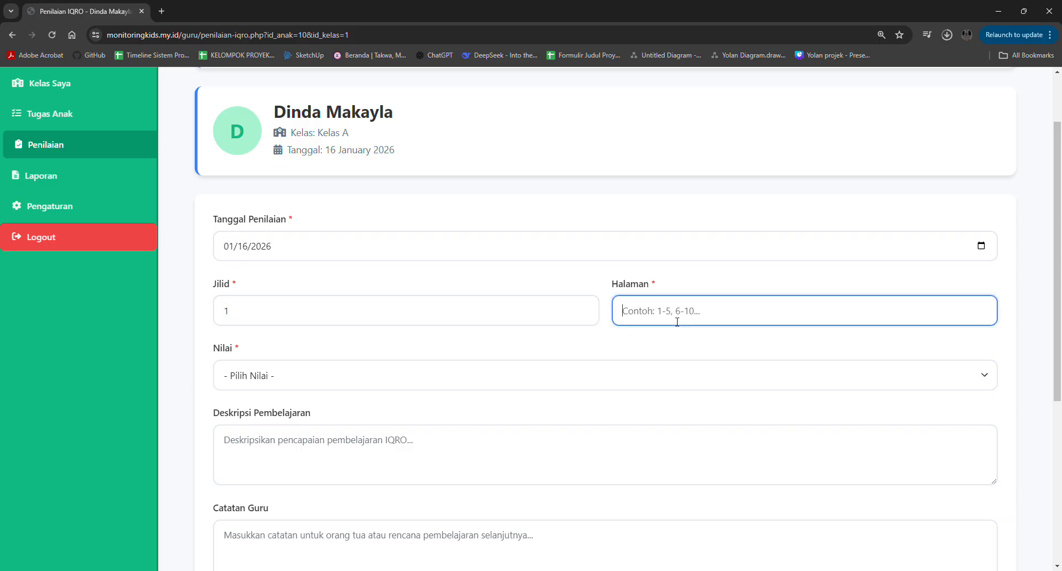
{"action": "type", "text": "5"}
{"action": "left_click", "coordinate": [434, 381]}
{"action": "left_click", "coordinate": [373, 412]}
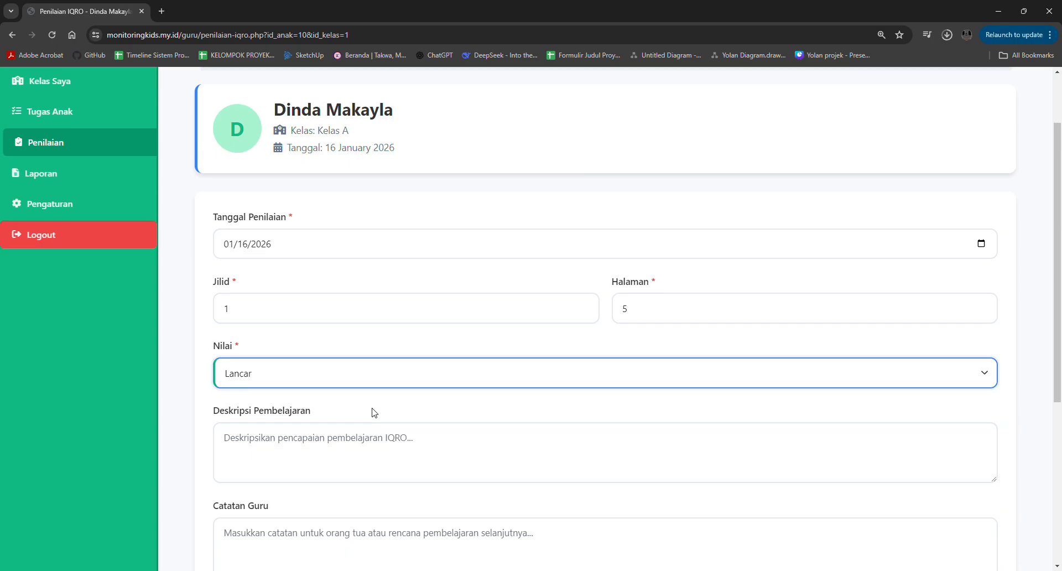
- Fill in the IQRO assessment's Deskripsi Pembelajaran with "Ananda sudah memahami dengan baik"
{"action": "scroll", "coordinate": [374, 412], "scroll_direction": "down", "scroll_amount": 1}
{"action": "left_click", "coordinate": [330, 404]}
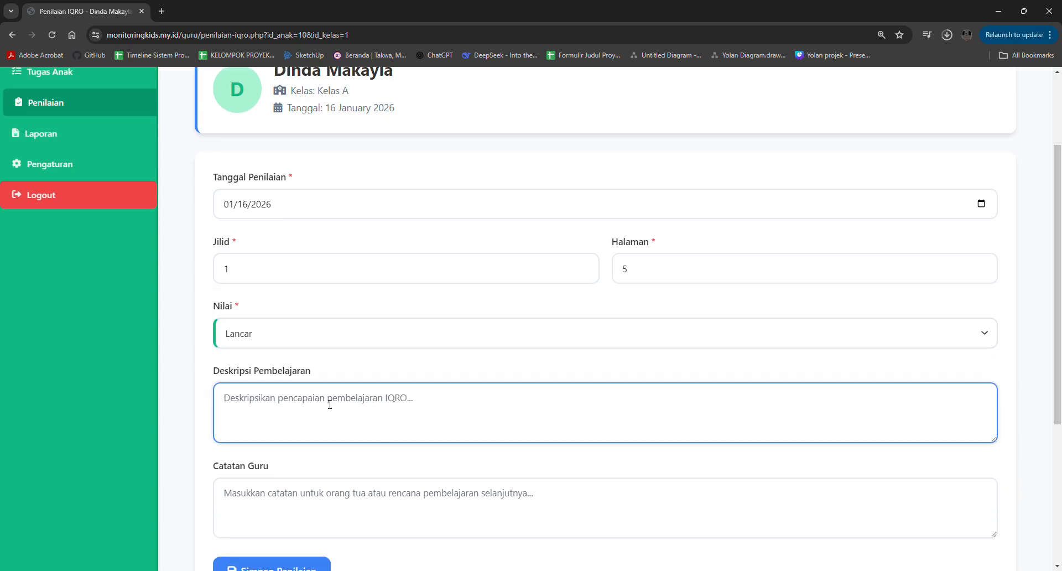
{"action": "type", "text": "Ananda "}
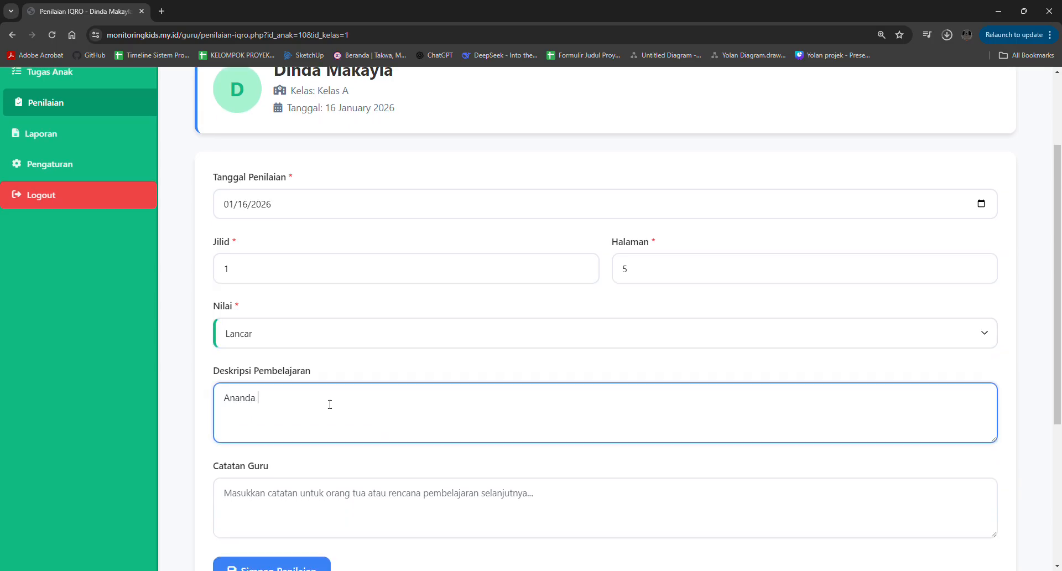
{"action": "type", "text": "sudah memahami dengan baik"}
- Fill in the IQRO assessment's Catatan Guru with "Ayo mengaji lebih rutin lagi!"
{"action": "scroll", "coordinate": [374, 424], "scroll_direction": "down", "scroll_amount": 2}
{"action": "left_click", "coordinate": [345, 376]}
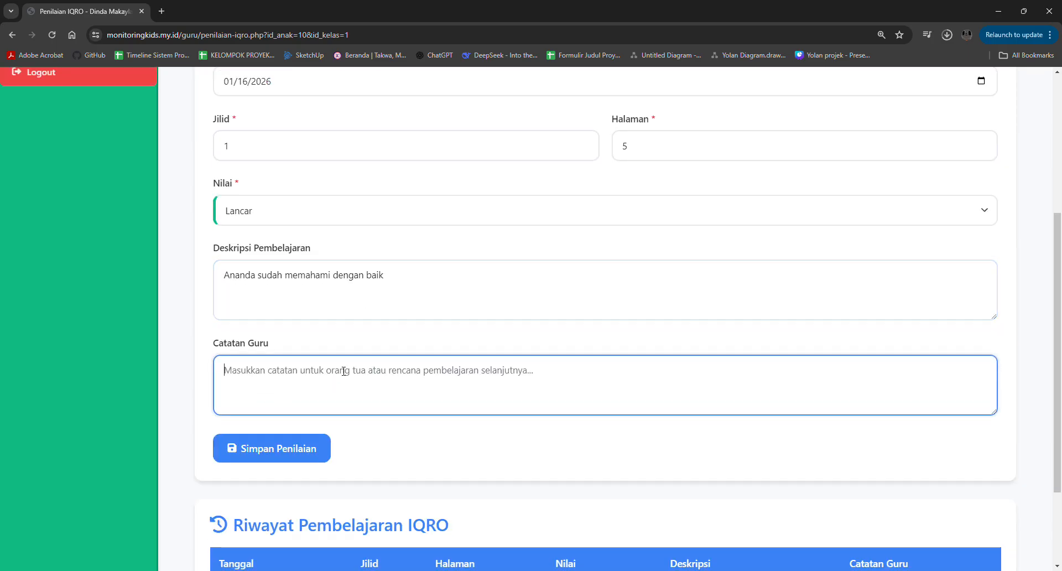
{"action": "type", "text": "Ayo "}
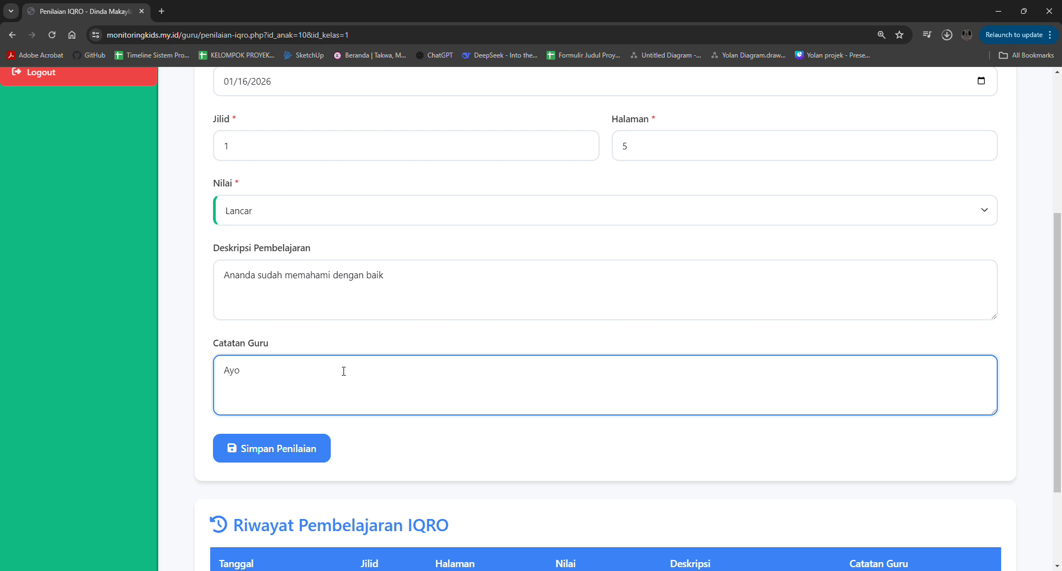
{"action": "type", "text": "mengaji lebih rutin lagi!"}
- Save the IQRO assessment and check the entries in Riwayat Pembelajaran IQRO
{"action": "scroll", "coordinate": [343, 371], "scroll_direction": "down", "scroll_amount": 2}
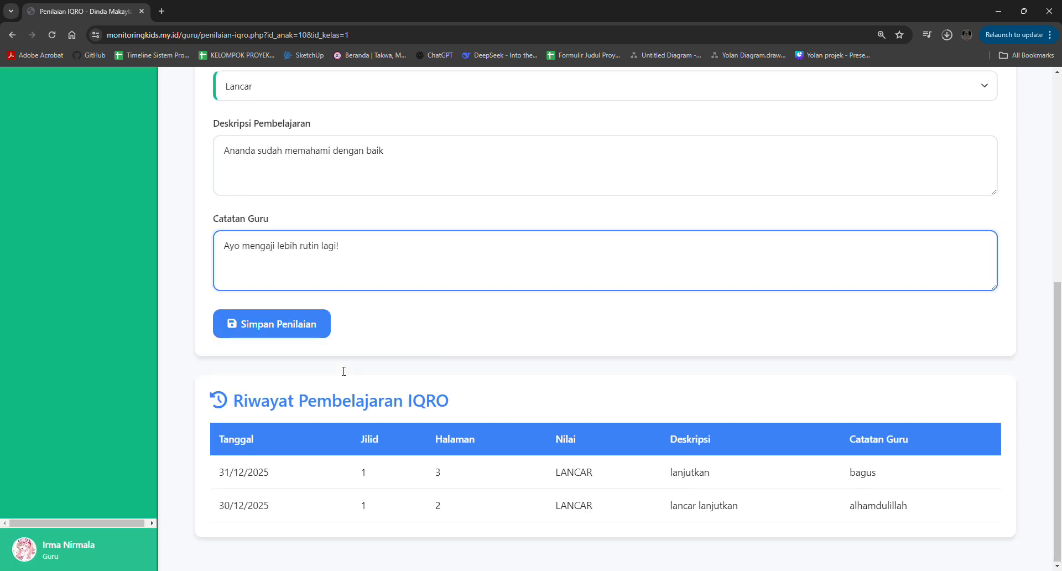
{"action": "left_click", "coordinate": [306, 331]}
{"action": "scroll", "coordinate": [306, 335], "scroll_direction": "down", "scroll_amount": 8}
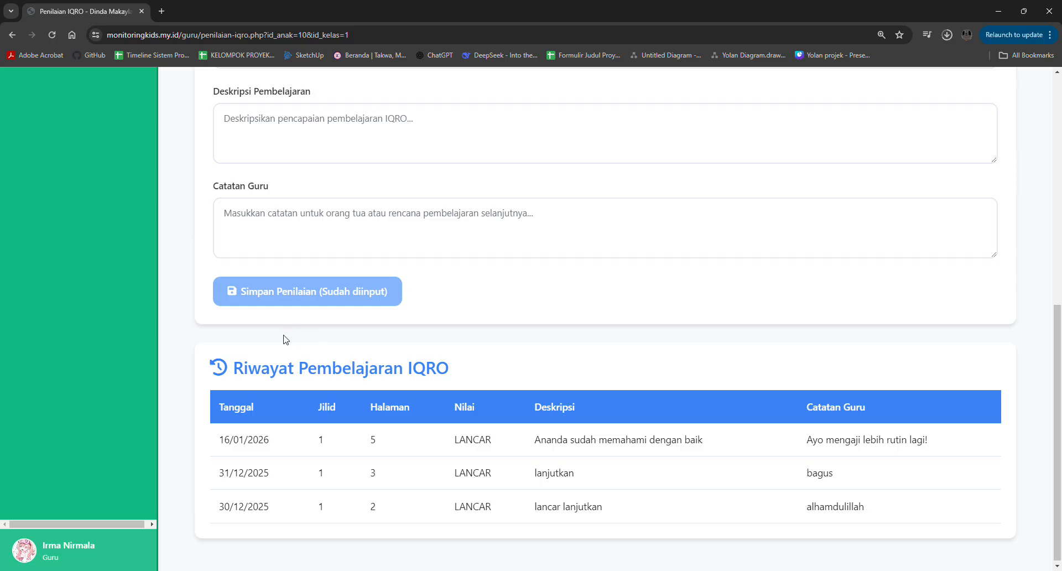
- Open the ABACAGA assessment of the first child listed in Penilaian and set Jilid to 1, Halaman to 10 and Nilai to Ulangi
{"action": "scroll", "coordinate": [285, 339], "scroll_direction": "up", "scroll_amount": 8}
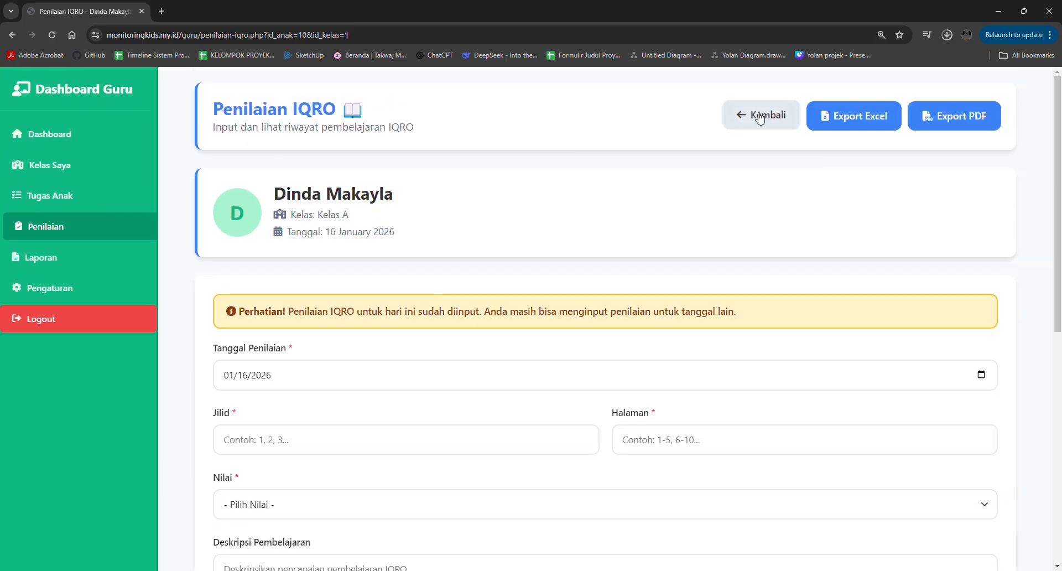
{"action": "left_click", "coordinate": [760, 116]}
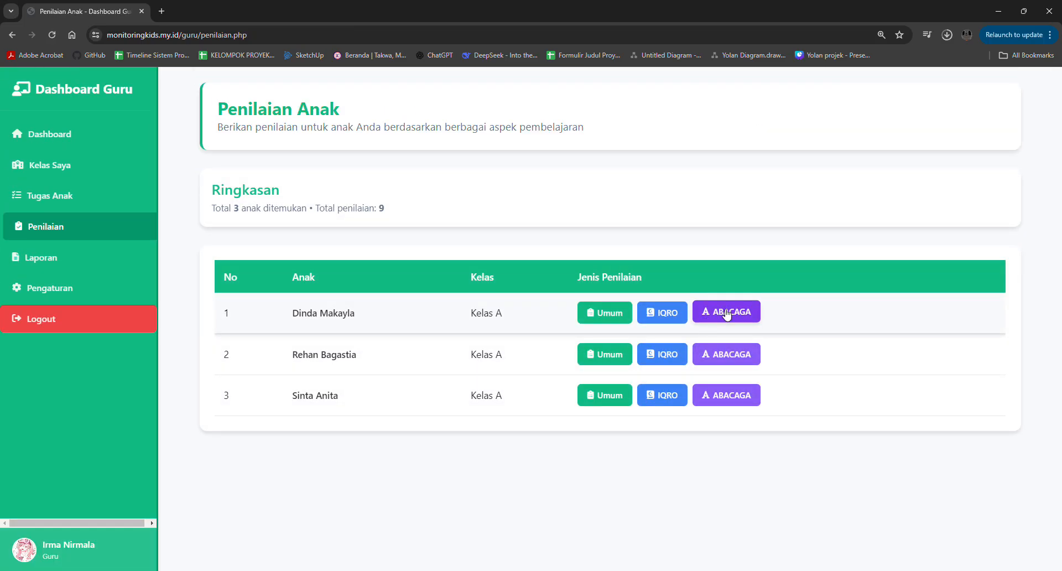
{"action": "left_click", "coordinate": [727, 313]}
{"action": "scroll", "coordinate": [458, 272], "scroll_direction": "down", "scroll_amount": 2}
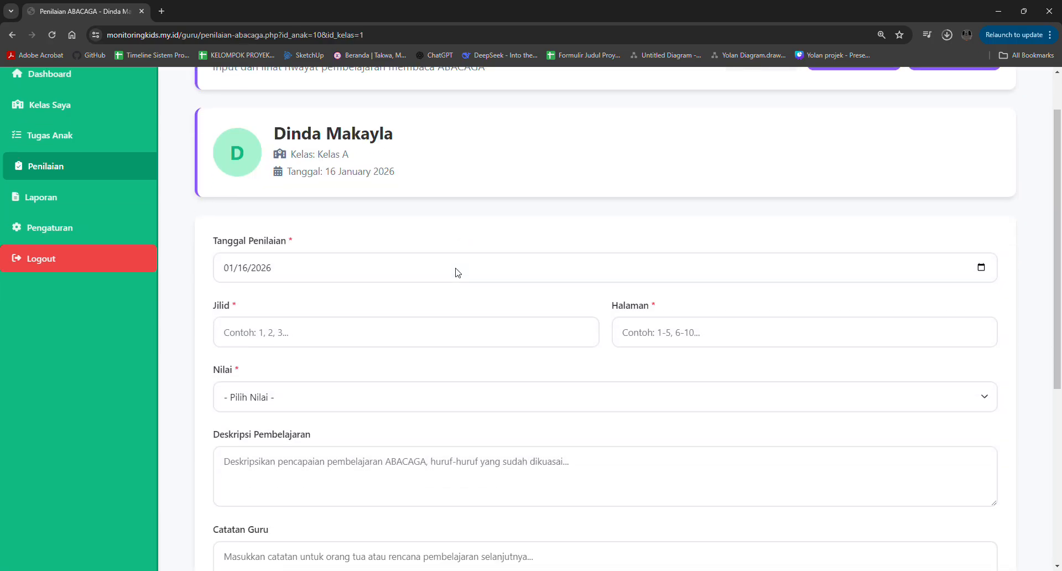
{"action": "left_click", "coordinate": [331, 330]}
{"action": "type", "text": "1"}
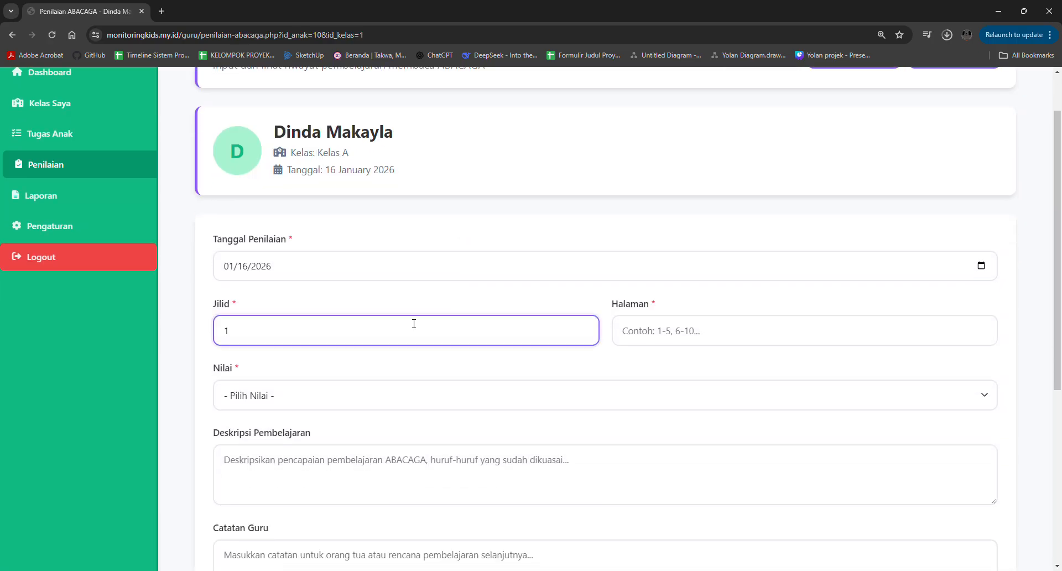
{"action": "left_click", "coordinate": [659, 330]}
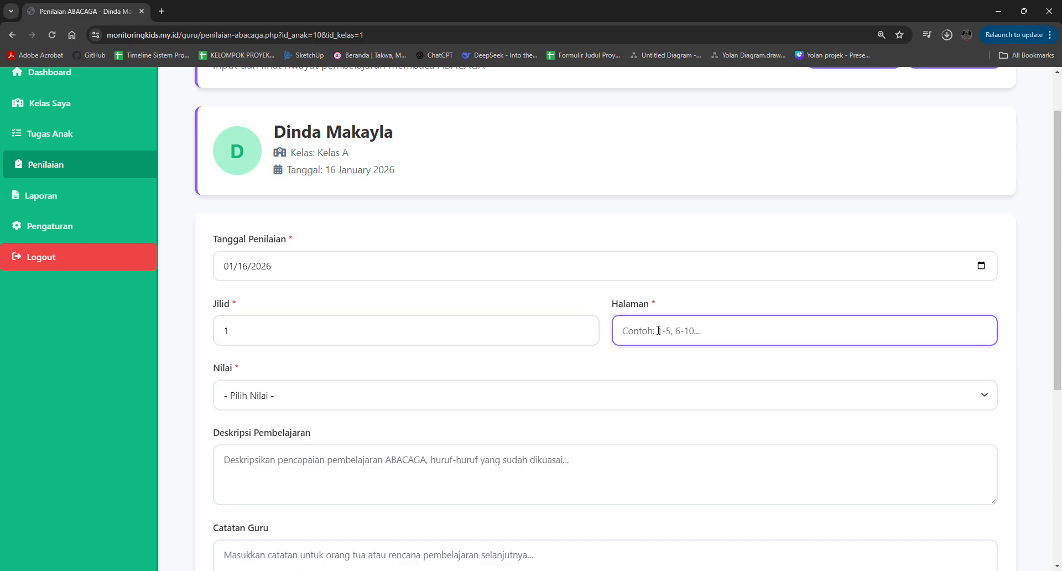
{"action": "type", "text": "10"}
{"action": "key", "text": "Tab"}
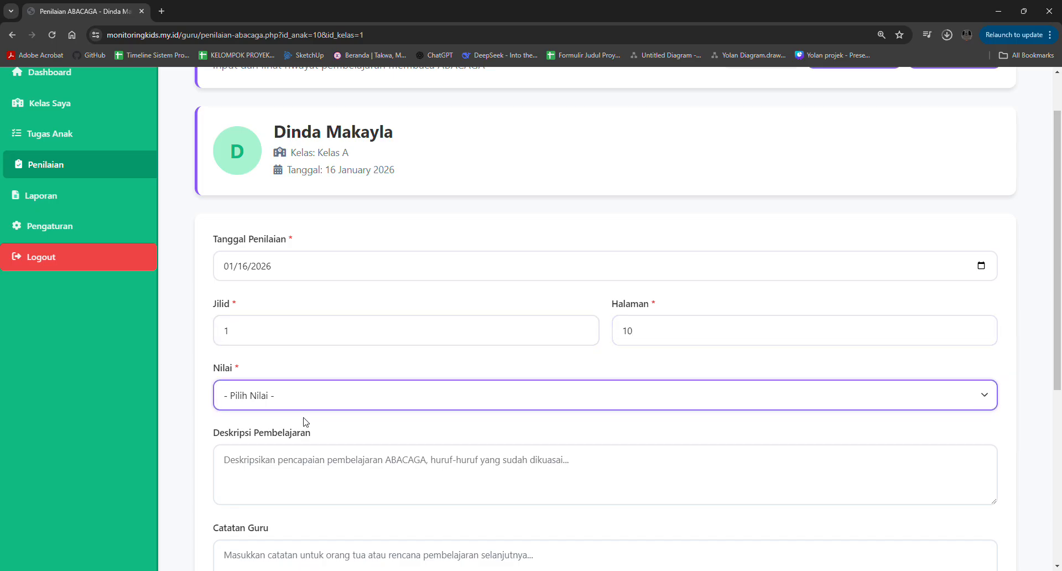
{"action": "key", "text": "u"}
- Set the ABACAGA Deskripsi Pembelajaran to "Ananda sudah semangat untuk memperbaiki dan mengikuti instruksi guru saat ananda melakukan kesalahan di membaca untuk bagian it ut at"
{"action": "scroll", "coordinate": [282, 441], "scroll_direction": "down", "scroll_amount": 2}
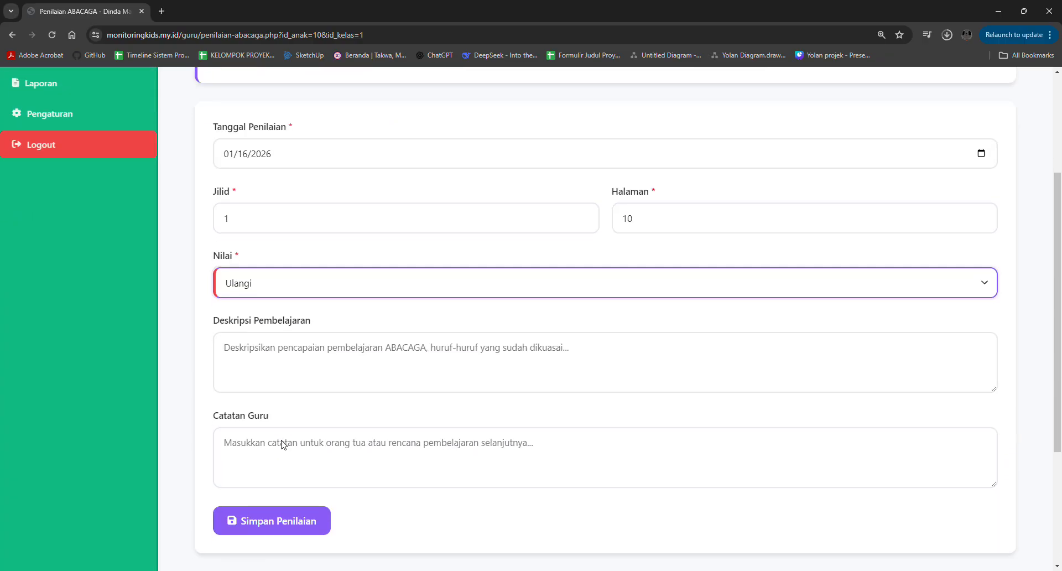
{"action": "left_click", "coordinate": [317, 361]}
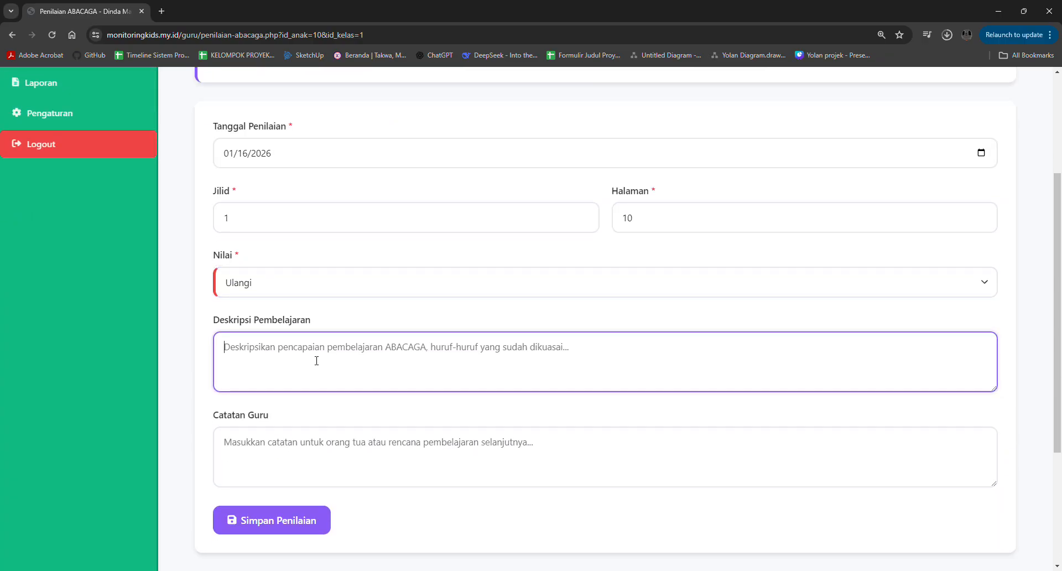
{"action": "type", "text": "Ana"}
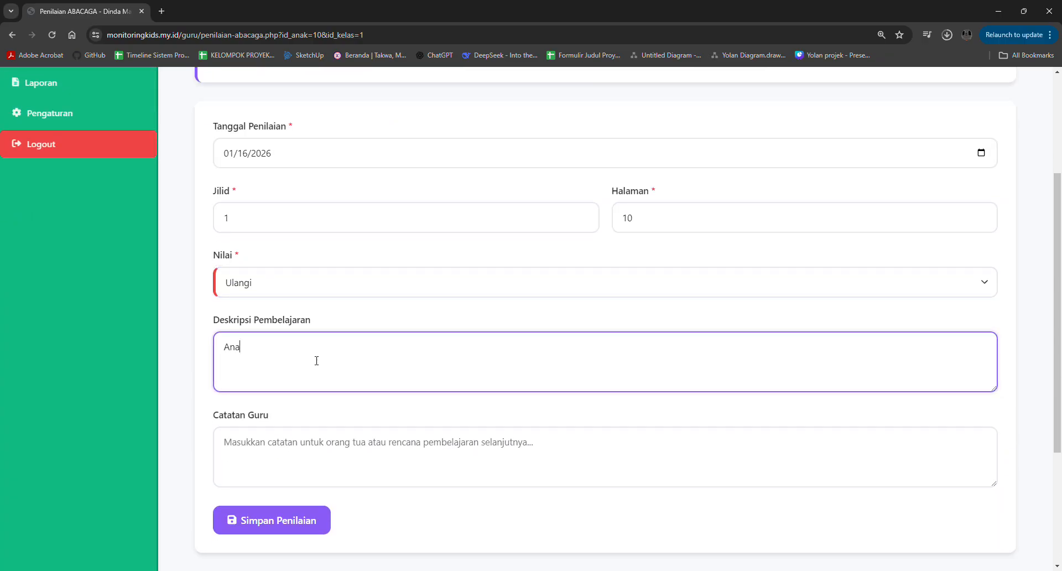
{"action": "type", "text": "nda sudah semangat untuk memeprb"}
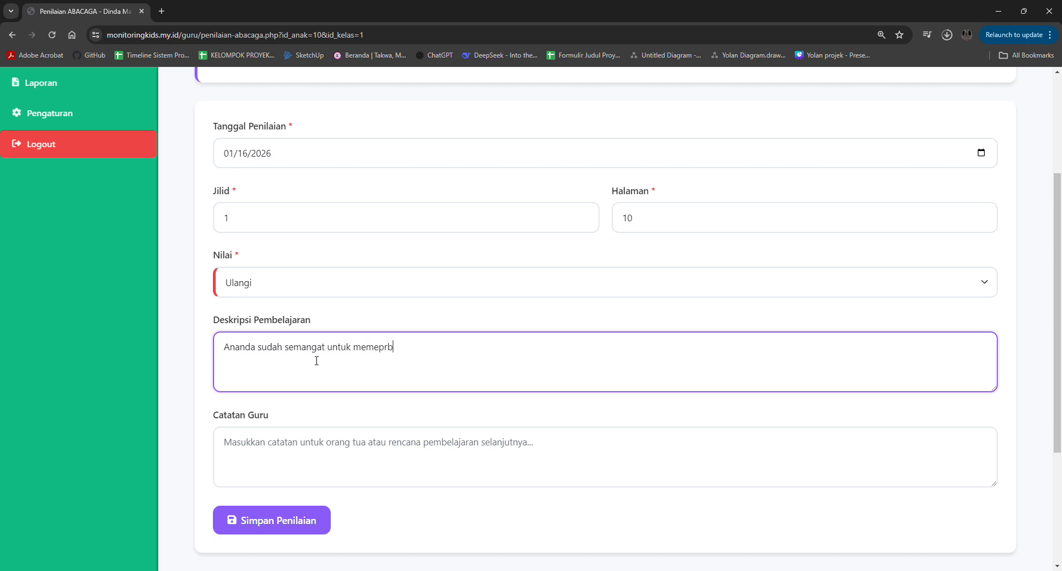
{"action": "key", "text": "BackSpace"}
{"action": "key", "text": "BackSpace"}
{"action": "key", "text": "BackSpace"}
{"action": "key", "text": "BackSpace"}
{"action": "type", "text": "perbaiki dan mengikuti instruksi"}
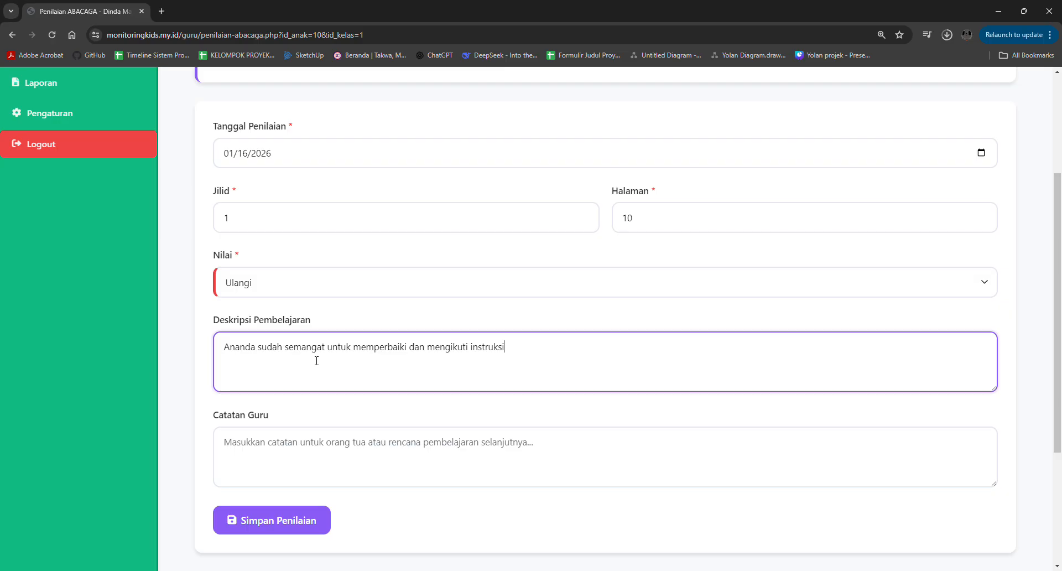
{"action": "type", "text": " guru saat"}
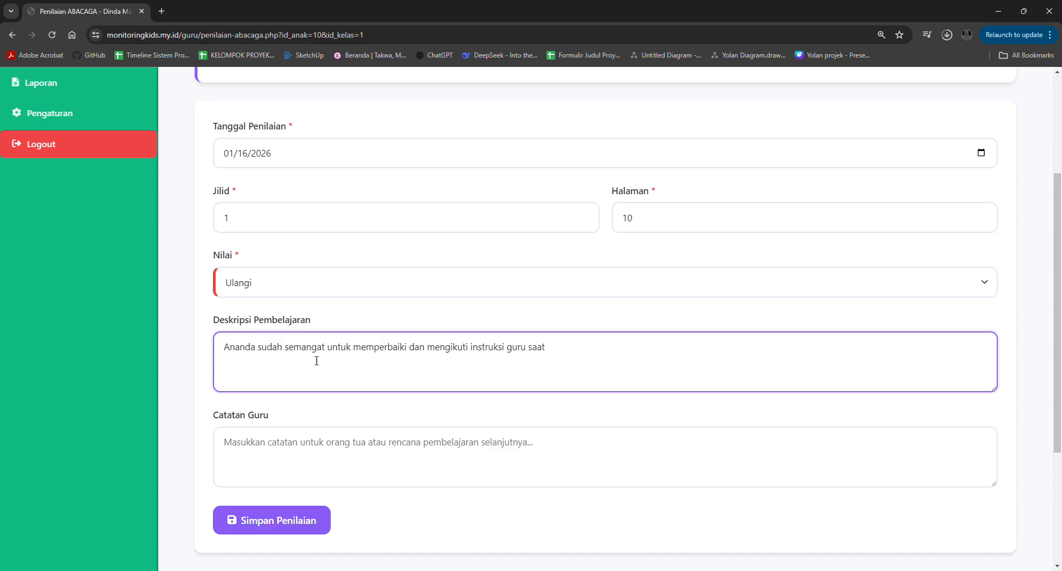
{"action": "type", "text": " ananda melakukan kesalahan"}
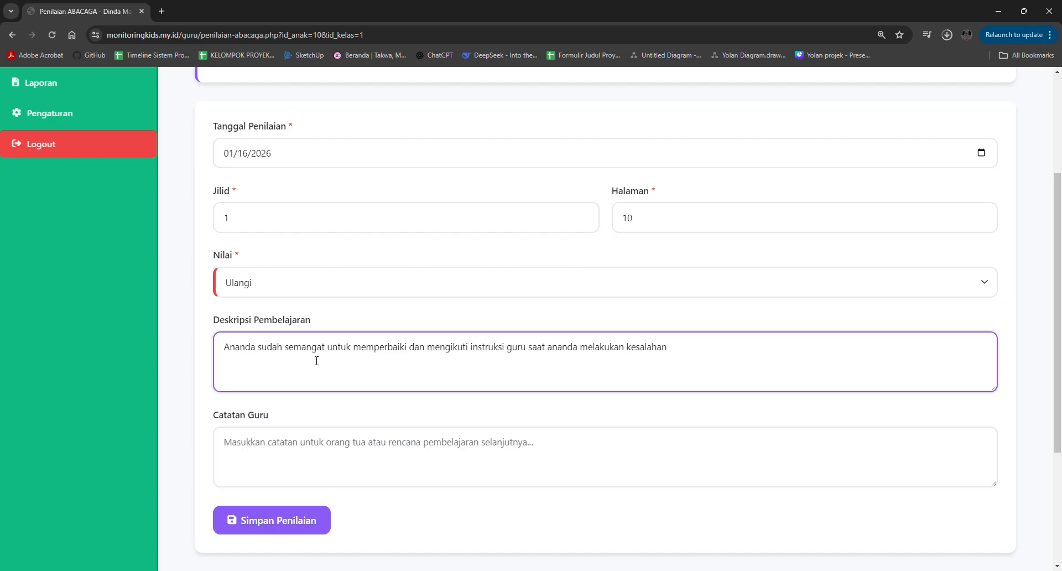
{"action": "type", "text": " di membaca"}
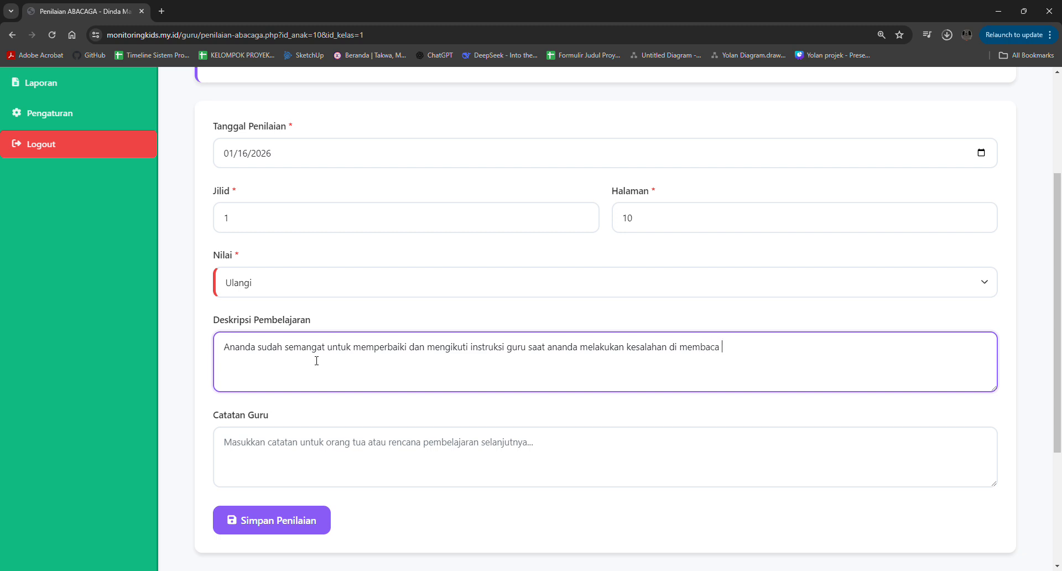
{"action": "type", "text": " untuk"}
{"action": "type", "text": " bagia"}
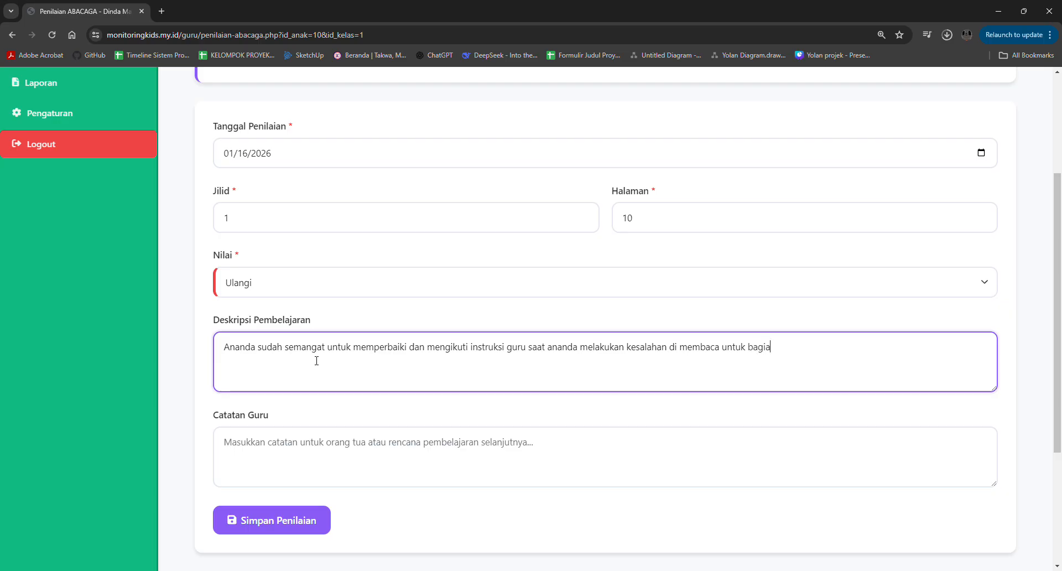
{"action": "type", "text": "n it ut at"}
- Fill in the ABACAGA assessment's Catatan Guru with "Ayo lebih semangat lagi untuk belajar agar pintar!"
{"action": "scroll", "coordinate": [316, 361], "scroll_direction": "down", "scroll_amount": 2}
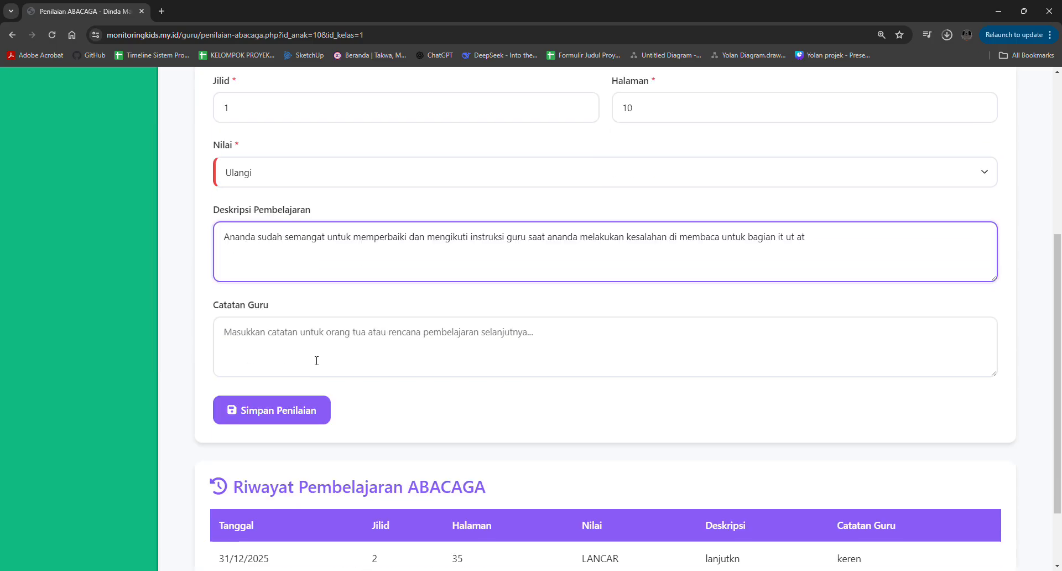
{"action": "left_click", "coordinate": [305, 337]}
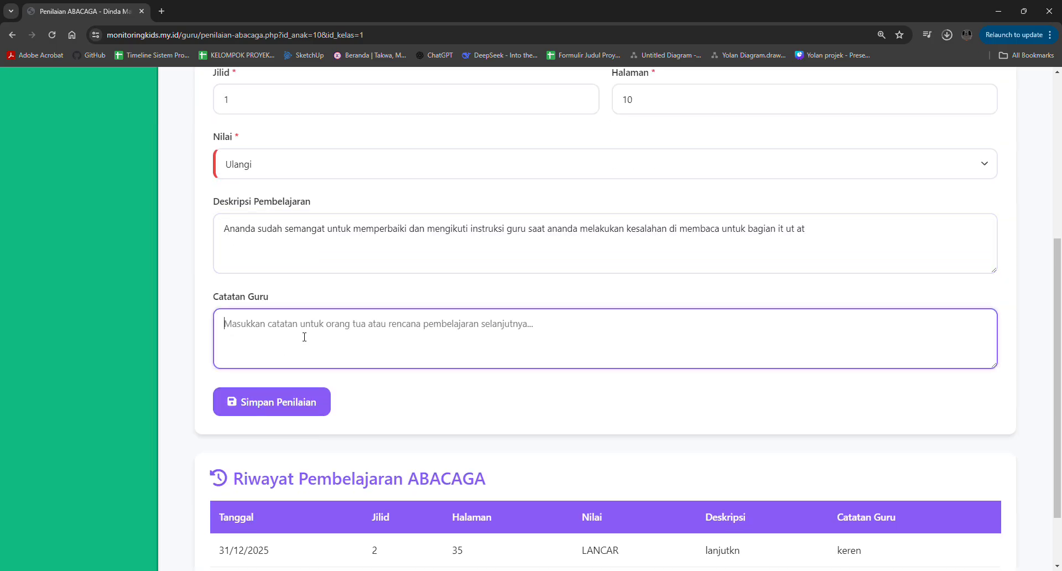
{"action": "type", "text": "Ayo lebi"}
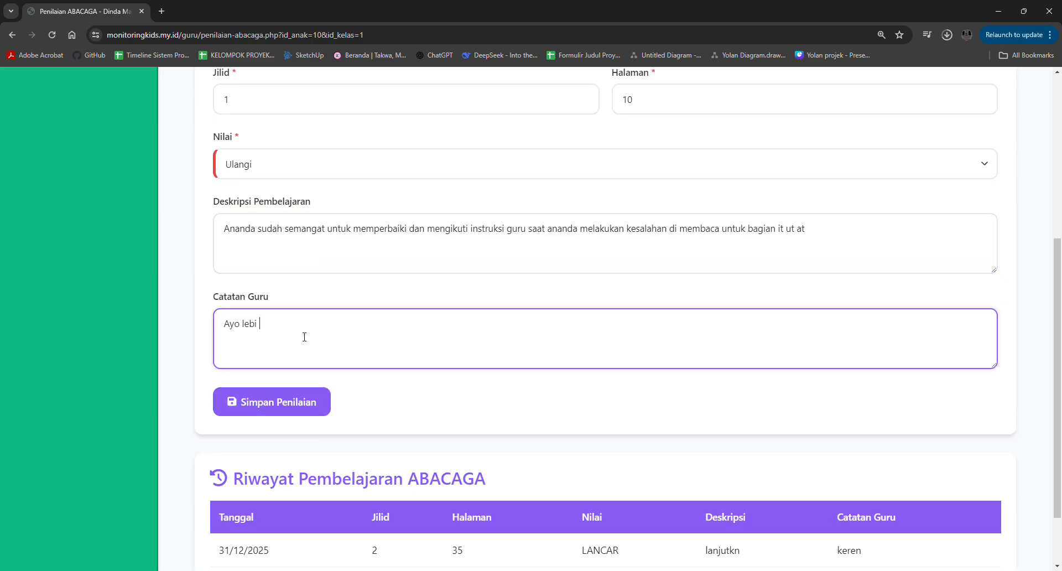
{"action": "type", "text": "h semangat lagi untuk belajar a"}
{"action": "type", "text": "gar pintaq"}
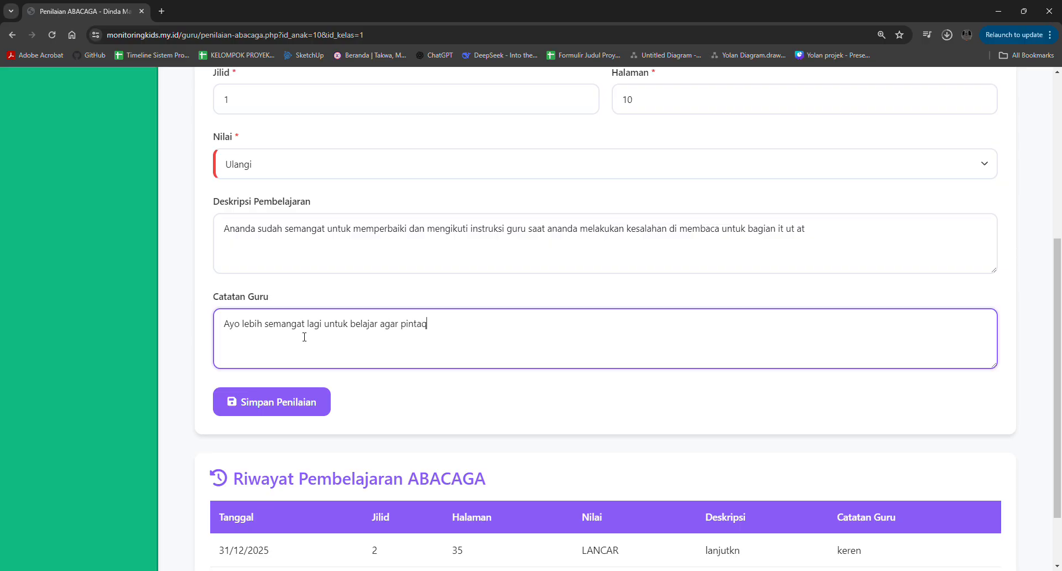
{"action": "key", "text": "BackSpace"}
{"action": "type", "text": "r!"}
- Save the ABACAGA assessment and check the entries in Riwayat Pembelajaran ABACAGA
{"action": "left_click", "coordinate": [287, 401]}
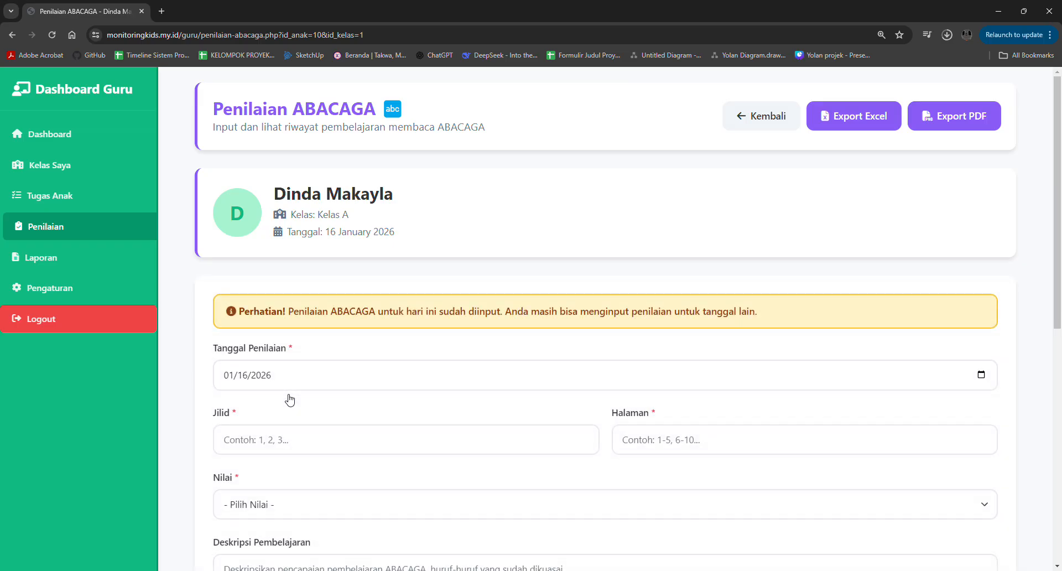
{"action": "scroll", "coordinate": [290, 399], "scroll_direction": "down", "scroll_amount": 8}
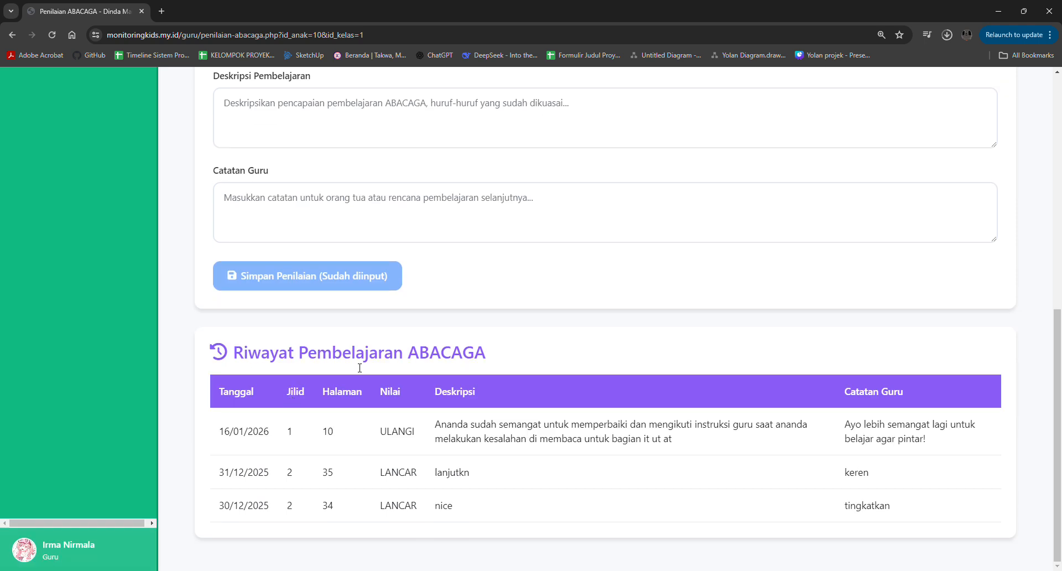
{"action": "scroll", "coordinate": [387, 370], "scroll_direction": "up", "scroll_amount": 10}
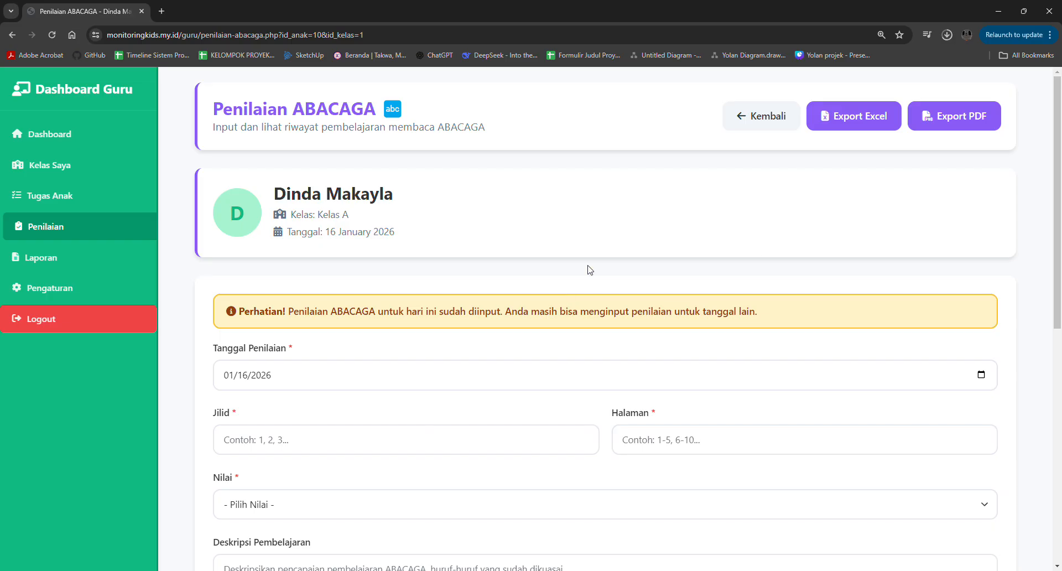
- Export the child's ABACAGA assessment to Excel and PDF, inspect the PDF recap and return to the assessment page
{"action": "left_click", "coordinate": [849, 119]}
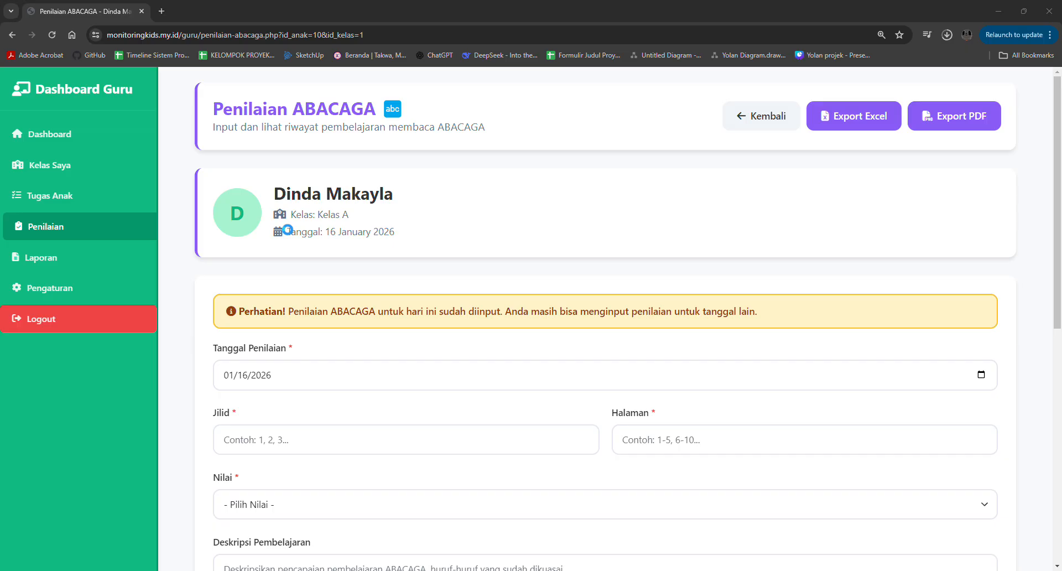
{"action": "left_click", "coordinate": [957, 114]}
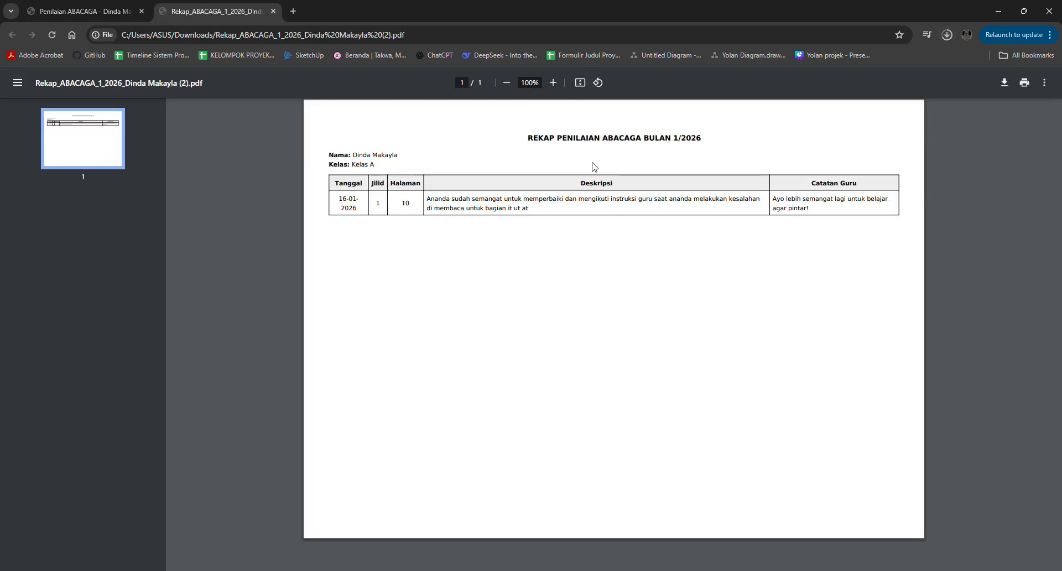
{"action": "scroll", "coordinate": [593, 166], "scroll_direction": "up", "scroll_amount": 2}
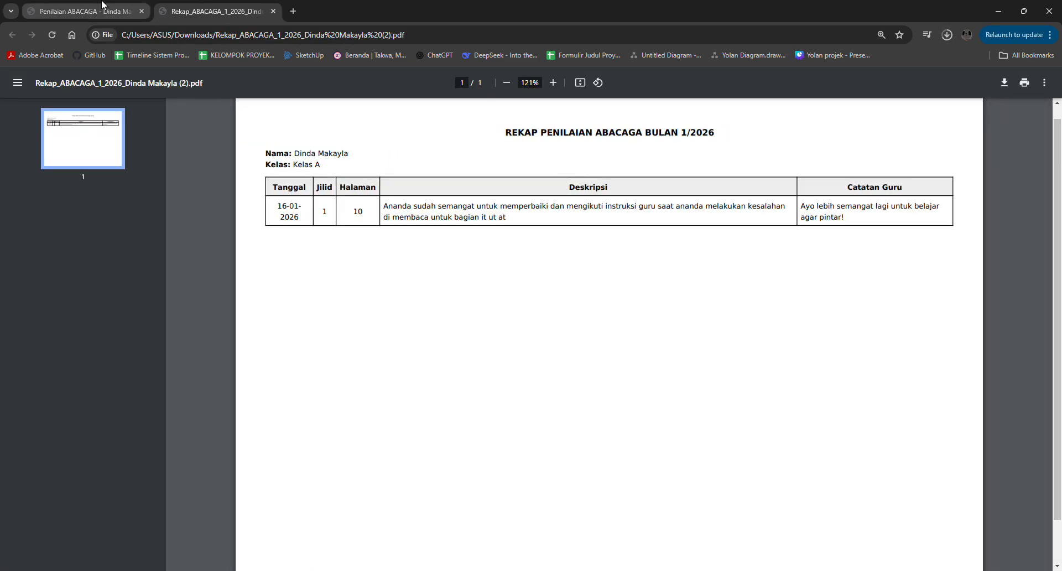
{"action": "left_click", "coordinate": [102, 2]}
{"action": "left_click", "coordinate": [268, 388]}
{"action": "scroll", "coordinate": [269, 389], "scroll_direction": "down", "scroll_amount": 1}
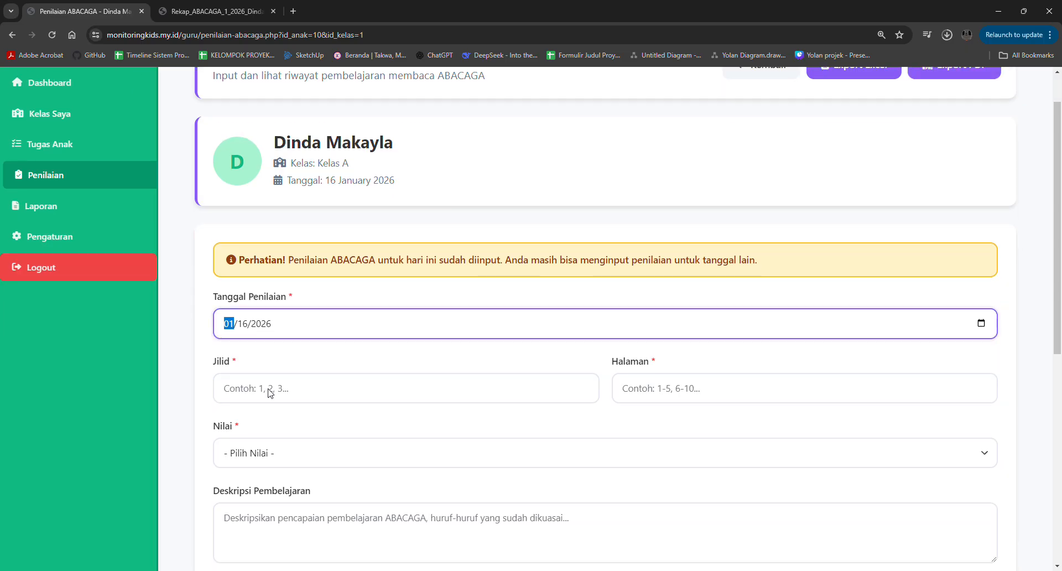
{"action": "left_click", "coordinate": [214, 229]}
{"action": "scroll", "coordinate": [213, 230], "scroll_direction": "up", "scroll_amount": 1}
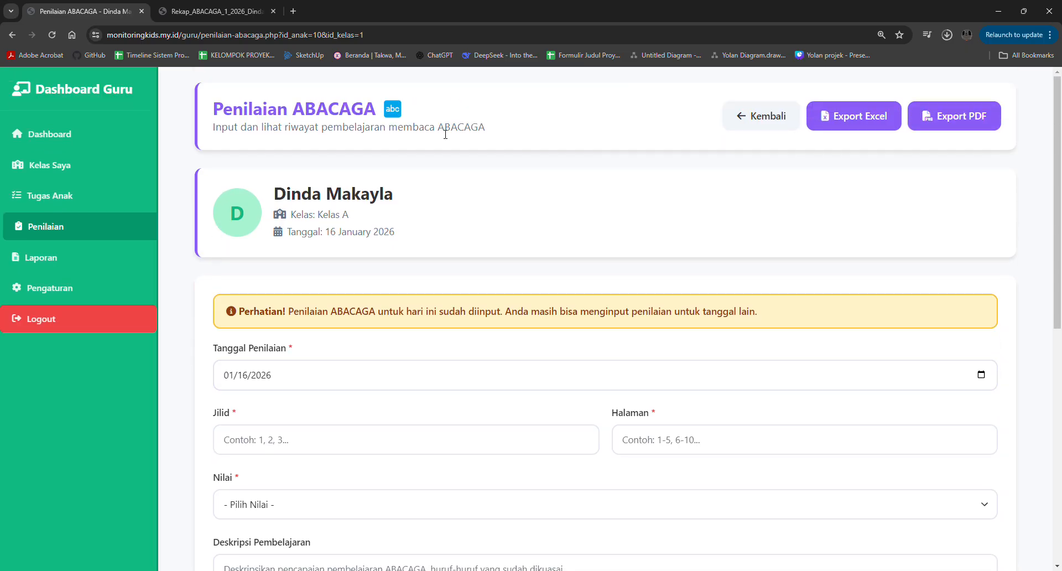
- Start a new report in Laporan with Kelas set to Kelas A and Anak set to the child just assessed
{"action": "left_click", "coordinate": [110, 259]}
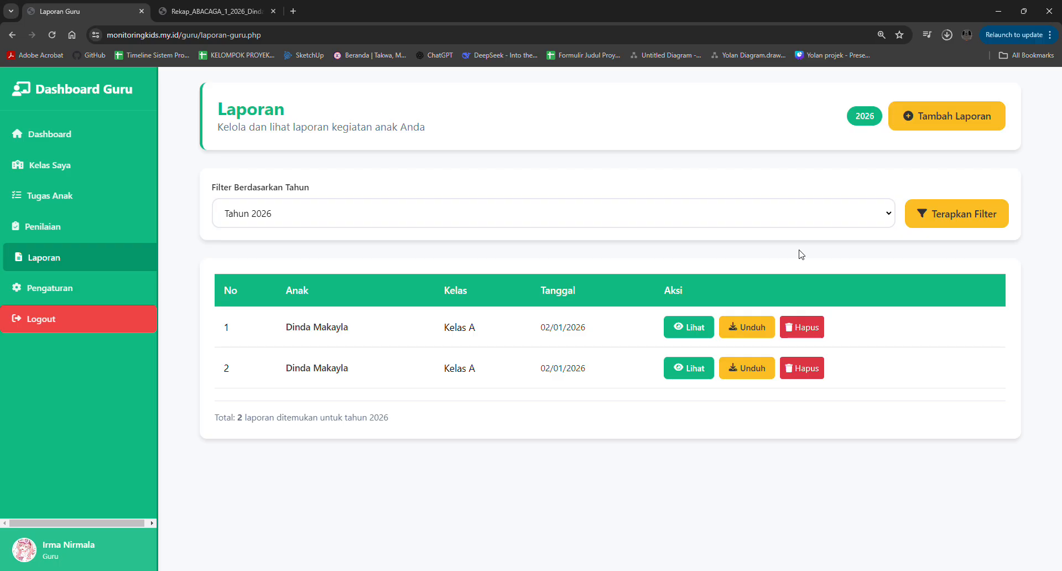
{"action": "left_click", "coordinate": [932, 114]}
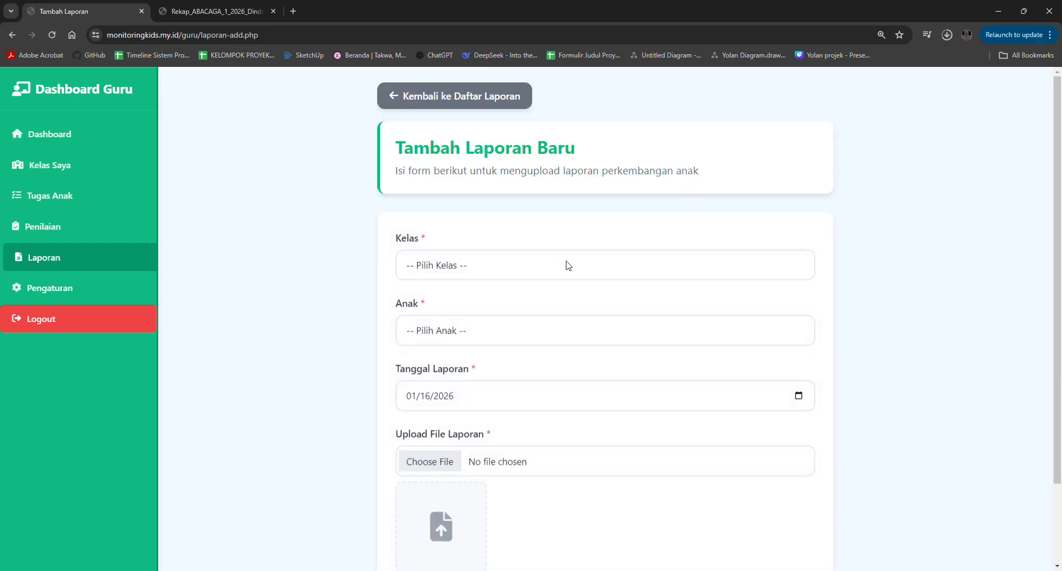
{"action": "left_click", "coordinate": [533, 263]}
{"action": "left_click", "coordinate": [482, 301]}
{"action": "left_click", "coordinate": [457, 339]}
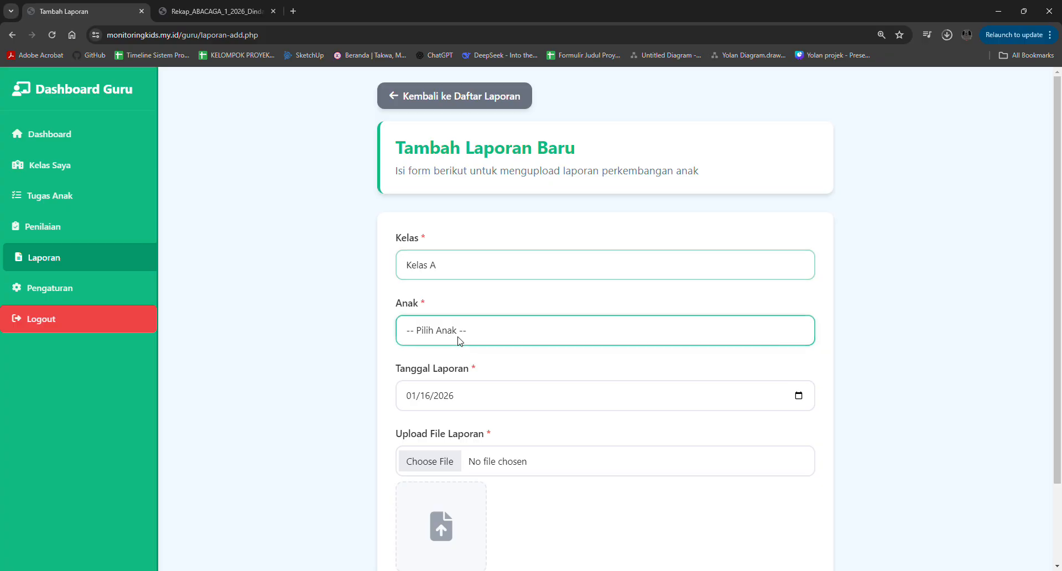
{"action": "left_click", "coordinate": [446, 369]}
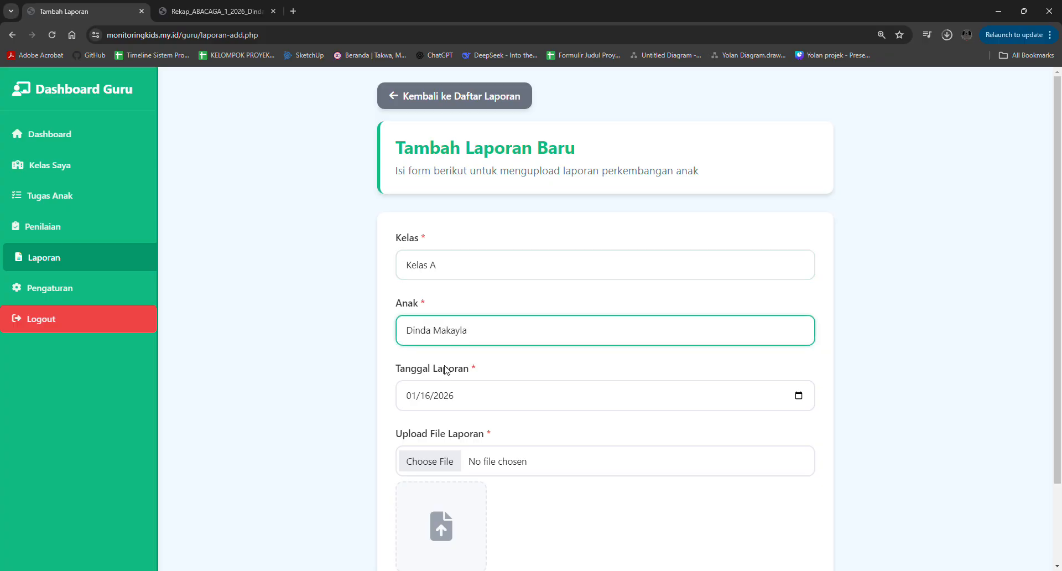
- Attach the exported ABACAGA recap PDF for 1/2026 as the report file and upload the report
{"action": "scroll", "coordinate": [446, 370], "scroll_direction": "down", "scroll_amount": 3}
{"action": "left_click", "coordinate": [427, 365]}
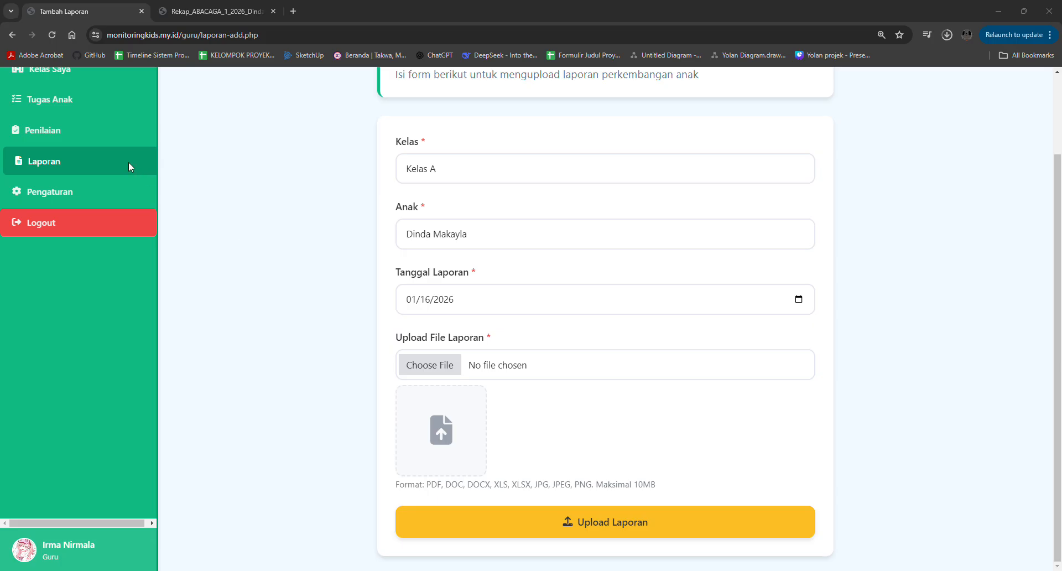
{"action": "double_click", "coordinate": [131, 114]}
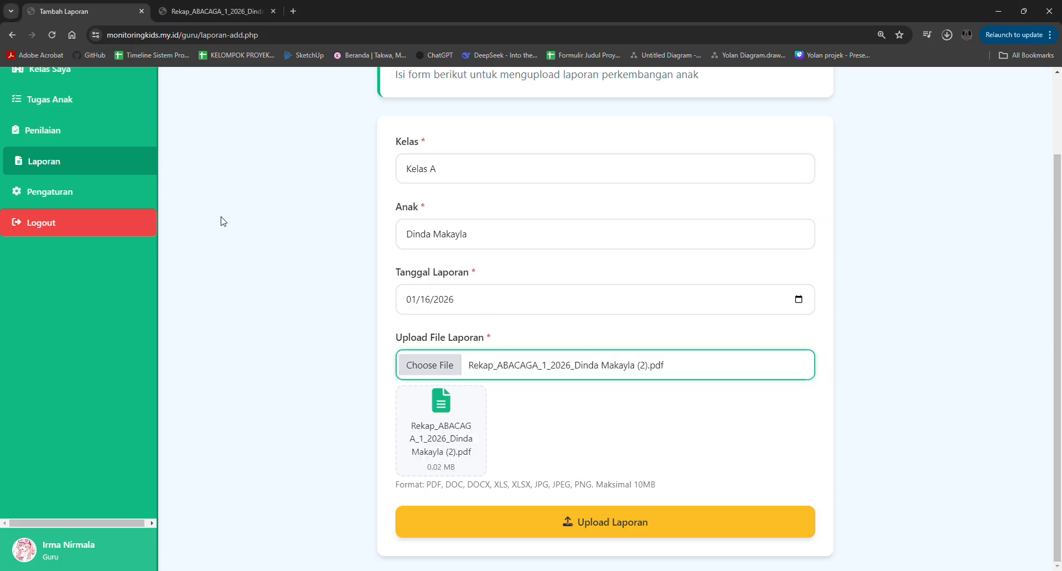
{"action": "left_click", "coordinate": [469, 525]}
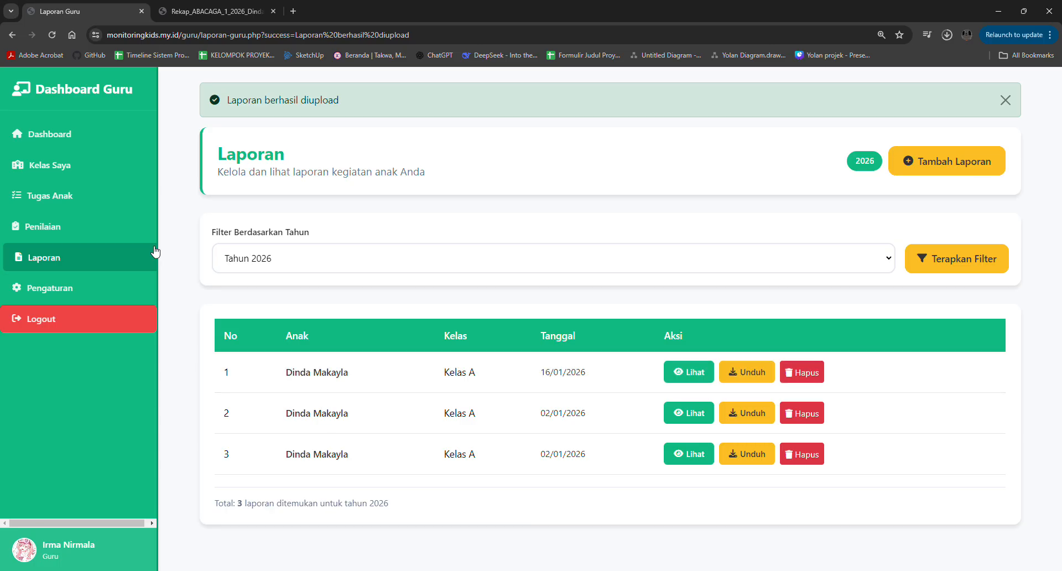
- Open the teacher's account settings in Pengaturan to view the profile photo, account information and password sections
{"action": "left_click", "coordinate": [109, 286]}
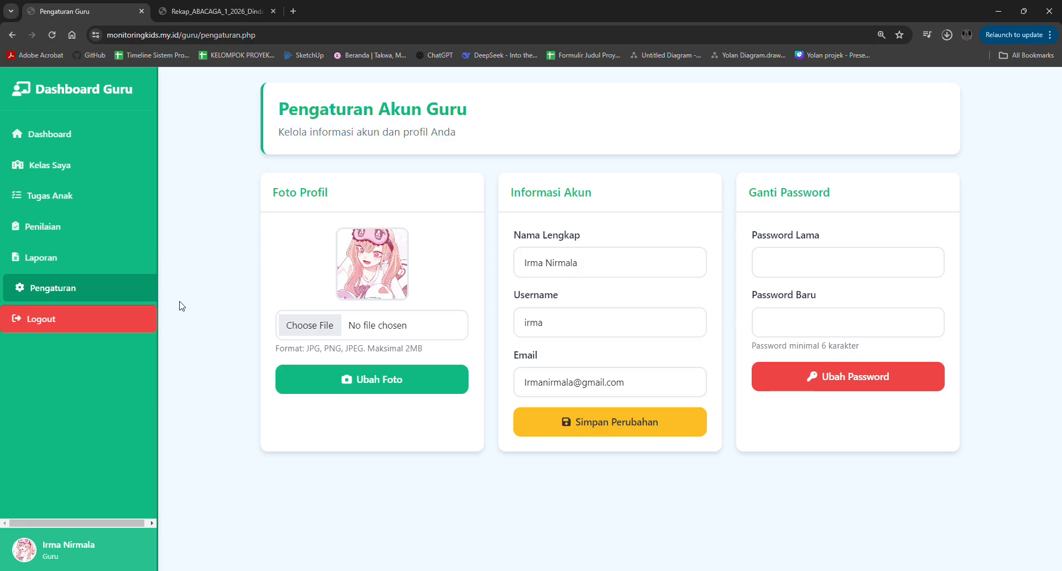
- Log out of the teacher account, log in as a parent with the account username and password, and dismiss the browser's password warning
{"action": "left_click", "coordinate": [124, 325]}
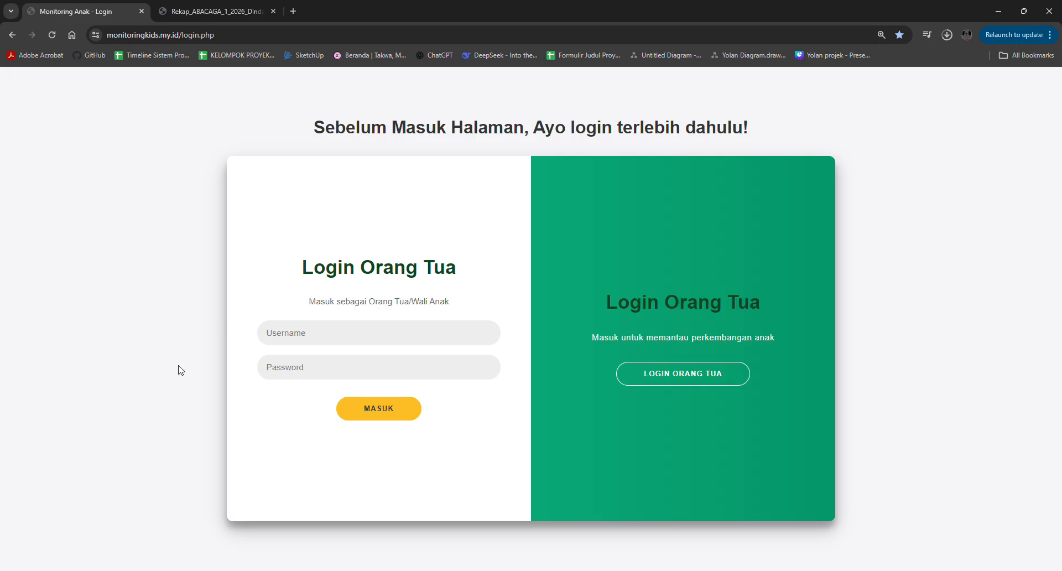
{"action": "left_click", "coordinate": [296, 334]}
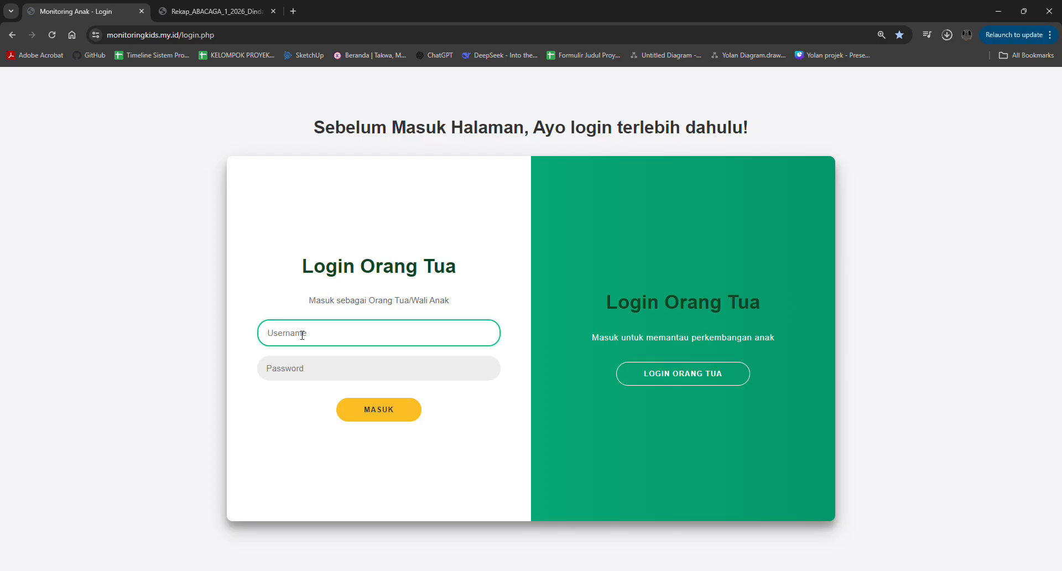
{"action": "type", "text": "dinda"}
{"action": "key", "text": "Tab"}
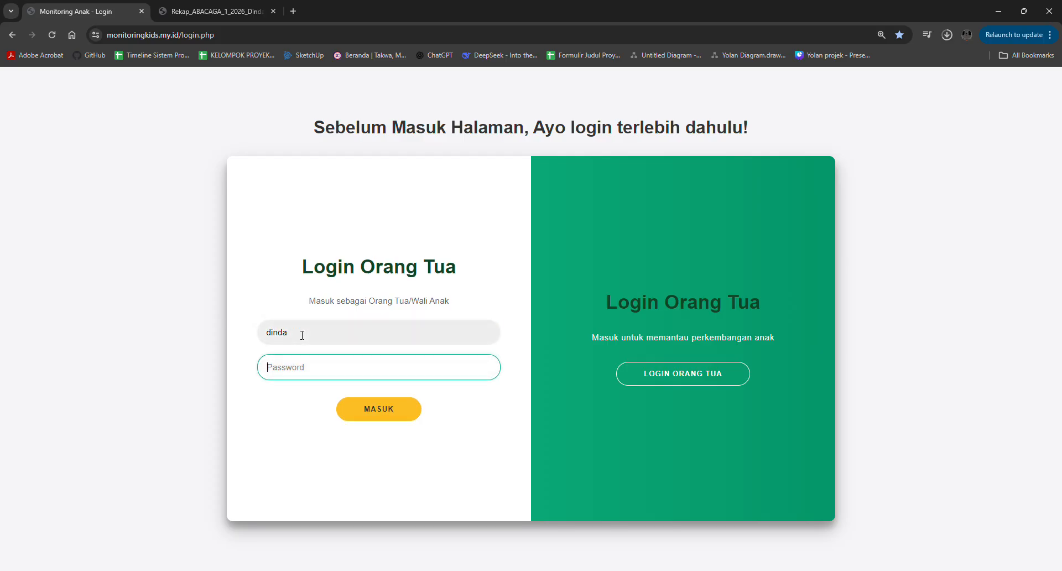
{"action": "type", "text": "12345678"}
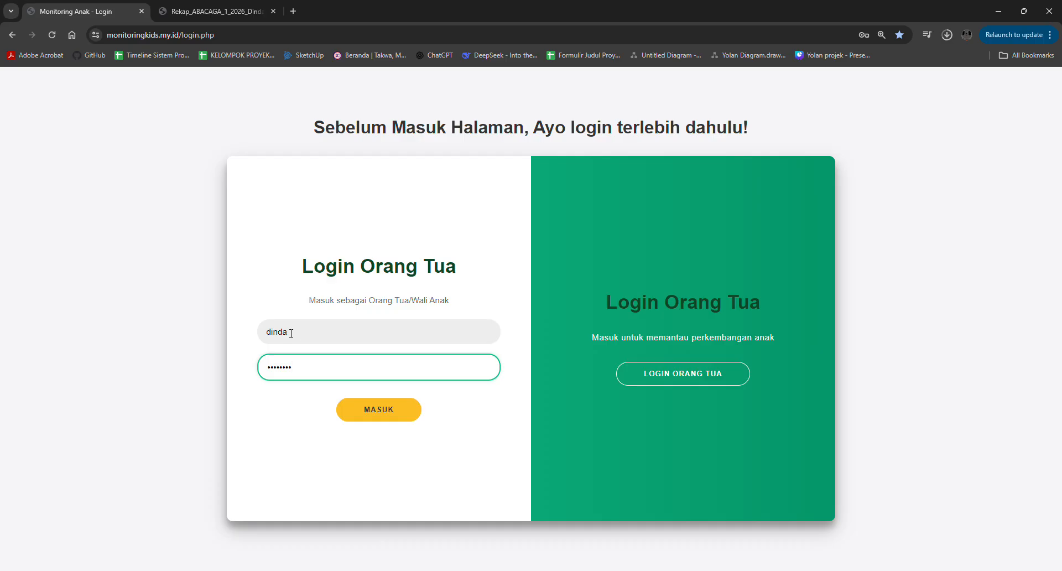
{"action": "left_click", "coordinate": [363, 418]}
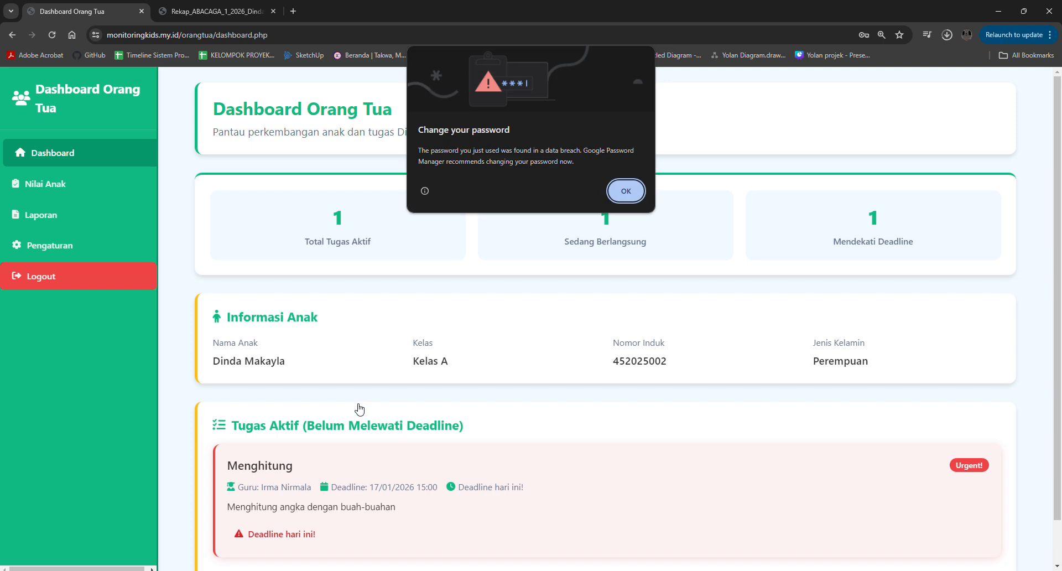
{"action": "left_click", "coordinate": [628, 186]}
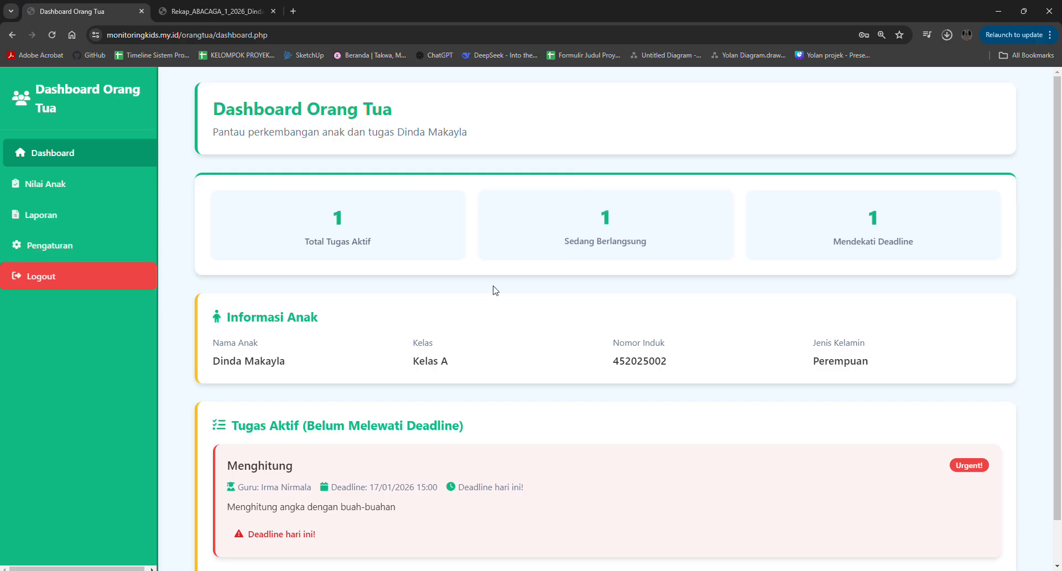
- Review the child information and active task on the parent dashboard, plus the Penilaian Umum records in Nilai Anak
{"action": "scroll", "coordinate": [472, 290], "scroll_direction": "down", "scroll_amount": 1}
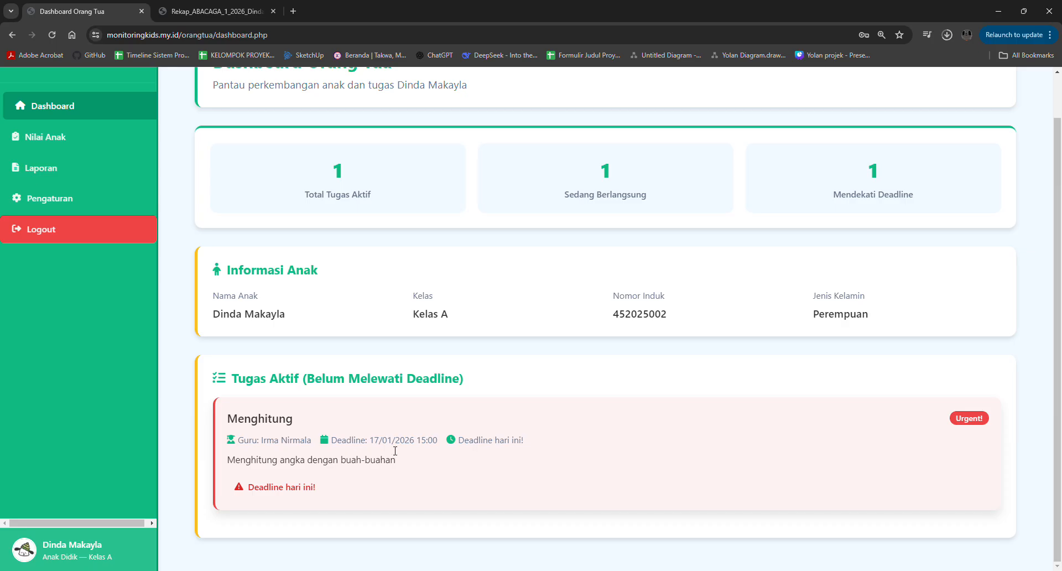
{"action": "scroll", "coordinate": [286, 361], "scroll_direction": "up", "scroll_amount": 1}
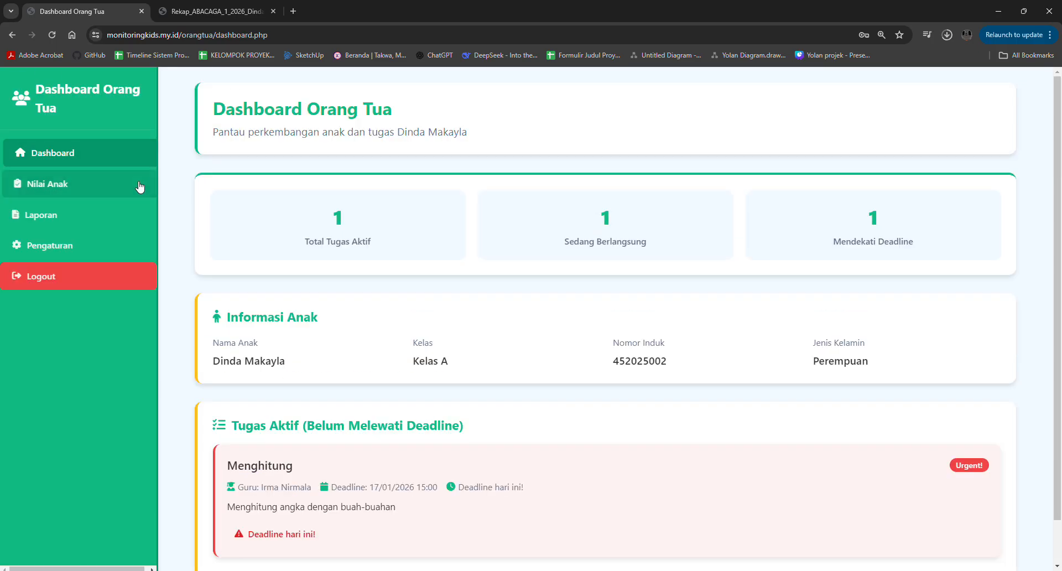
{"action": "left_click", "coordinate": [100, 185]}
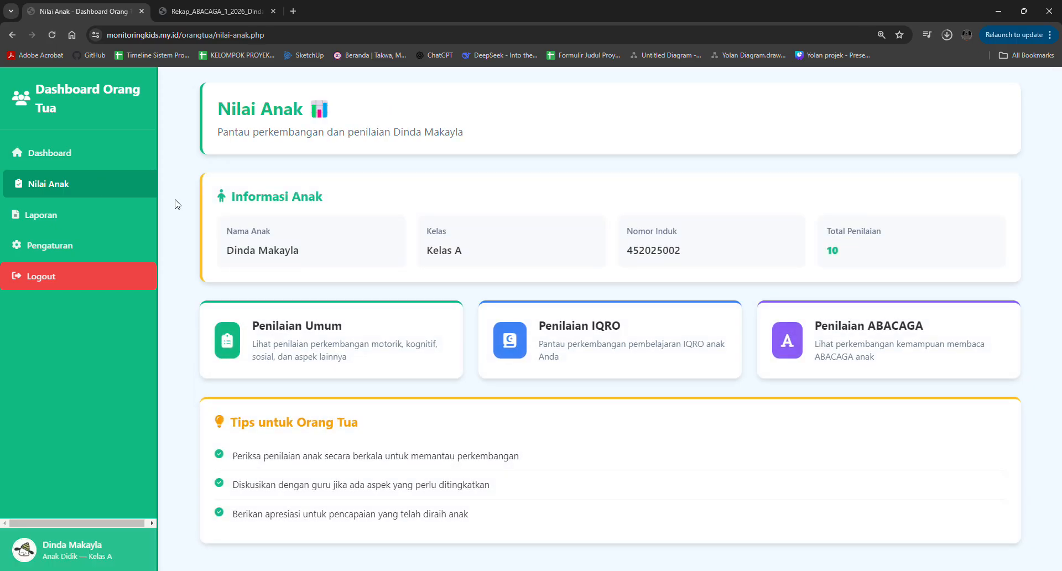
{"action": "left_click", "coordinate": [259, 327]}
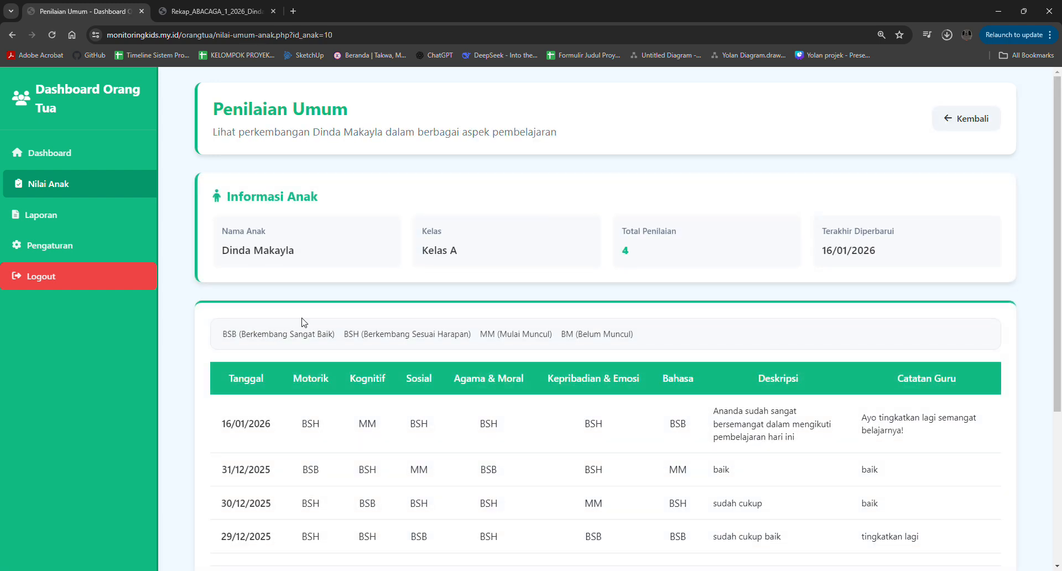
{"action": "scroll", "coordinate": [303, 322], "scroll_direction": "down", "scroll_amount": 3}
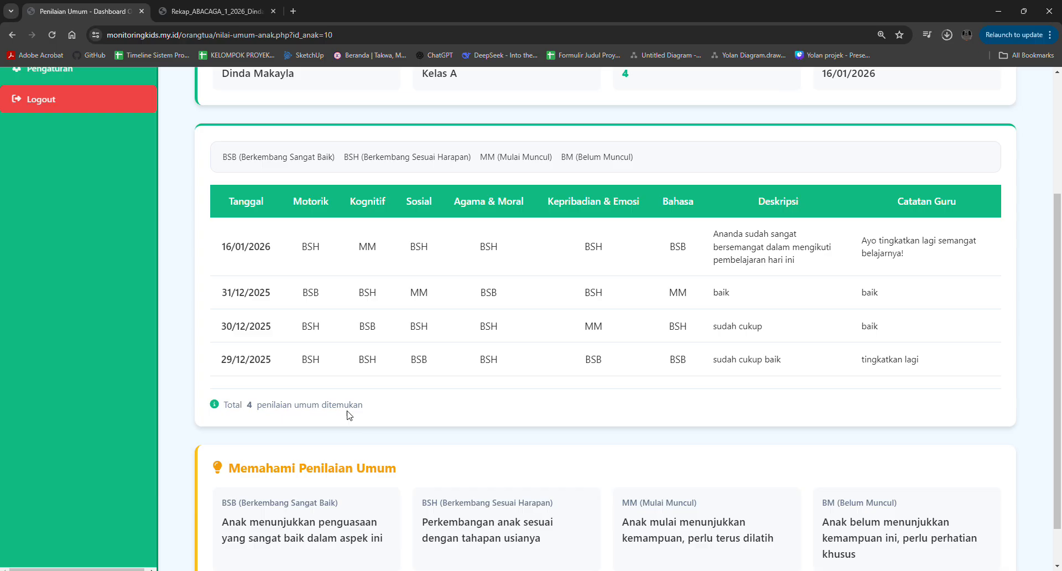
{"action": "scroll", "coordinate": [348, 415], "scroll_direction": "up", "scroll_amount": 1}
{"action": "scroll", "coordinate": [348, 415], "scroll_direction": "up", "scroll_amount": 3}
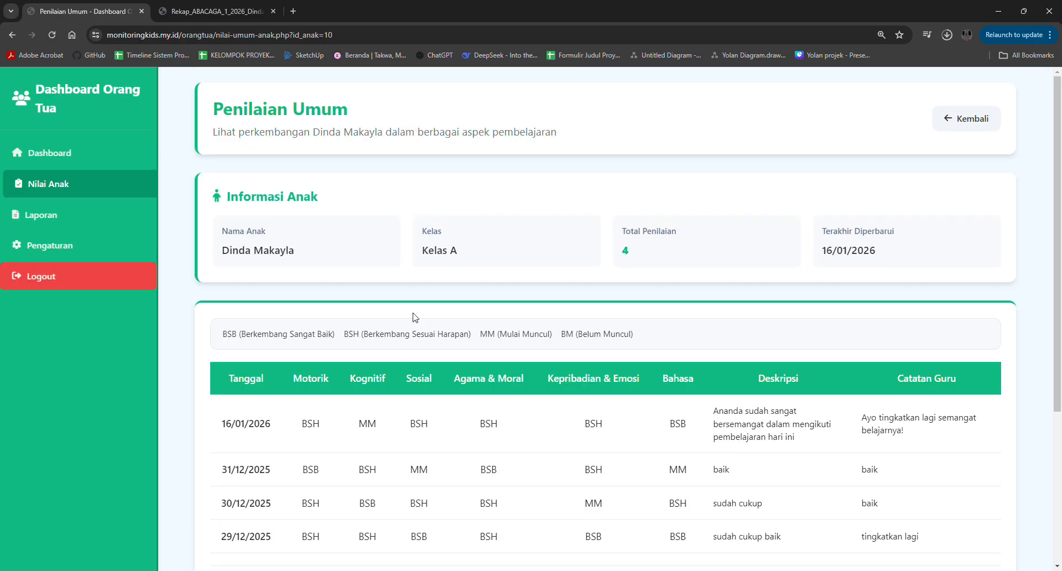
{"action": "left_click", "coordinate": [990, 123]}
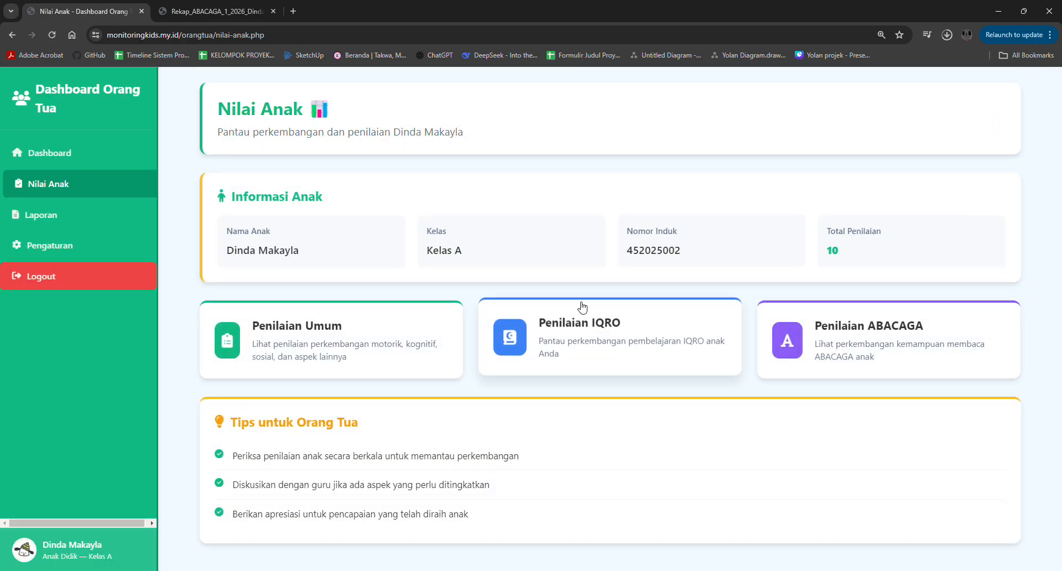
- Examine the child's Penilaian IQRO and Penilaian ABACAGA records from the Nilai Anak page
{"action": "left_click", "coordinate": [582, 330]}
{"action": "scroll", "coordinate": [581, 330], "scroll_direction": "down", "scroll_amount": 1}
{"action": "scroll", "coordinate": [830, 130], "scroll_direction": "up", "scroll_amount": 1}
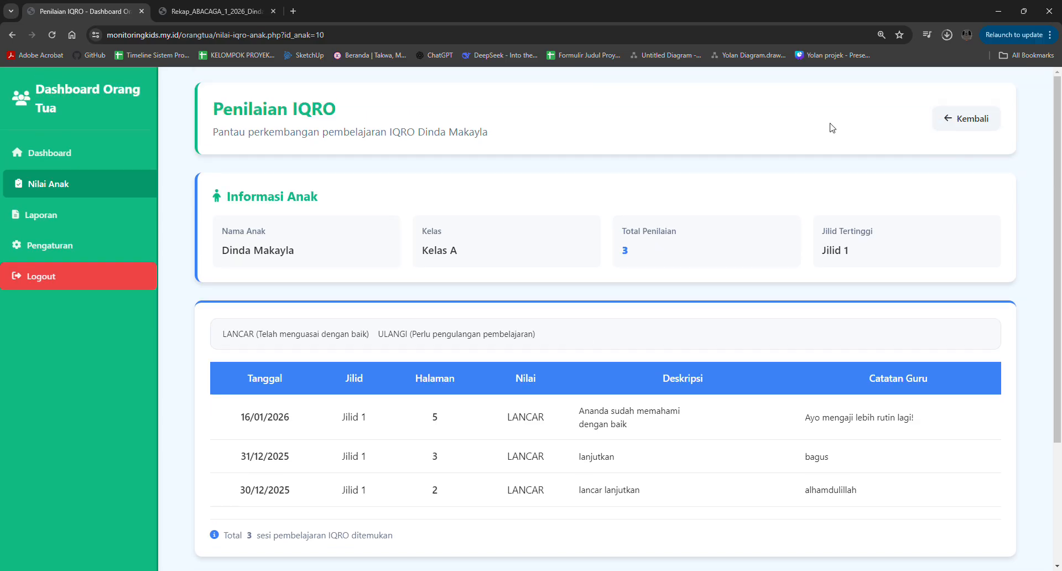
{"action": "left_click", "coordinate": [950, 133]}
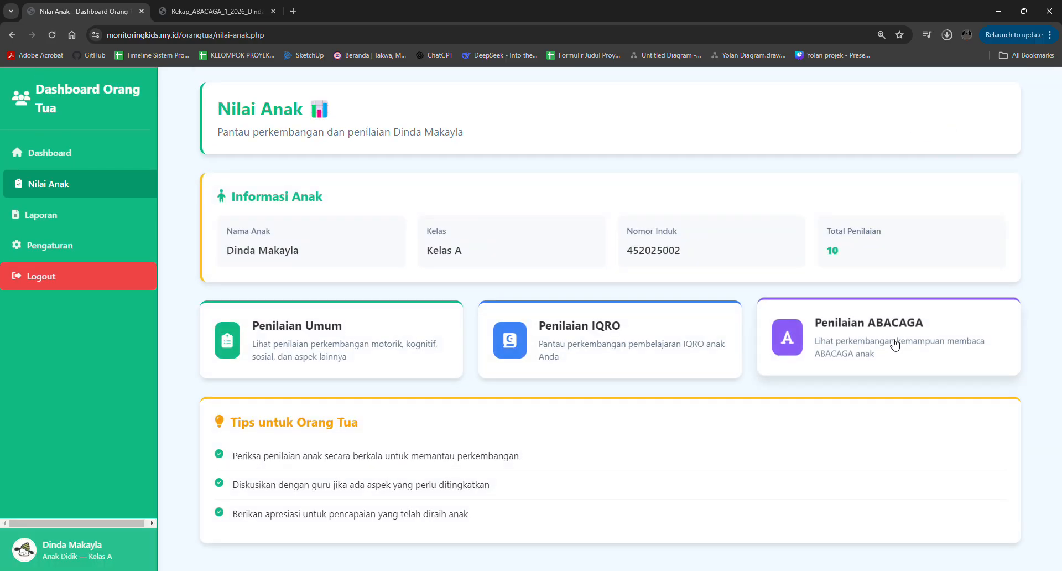
{"action": "left_click", "coordinate": [823, 274]}
{"action": "scroll", "coordinate": [642, 352], "scroll_direction": "down", "scroll_amount": 4}
{"action": "scroll", "coordinate": [640, 349], "scroll_direction": "up", "scroll_amount": 4}
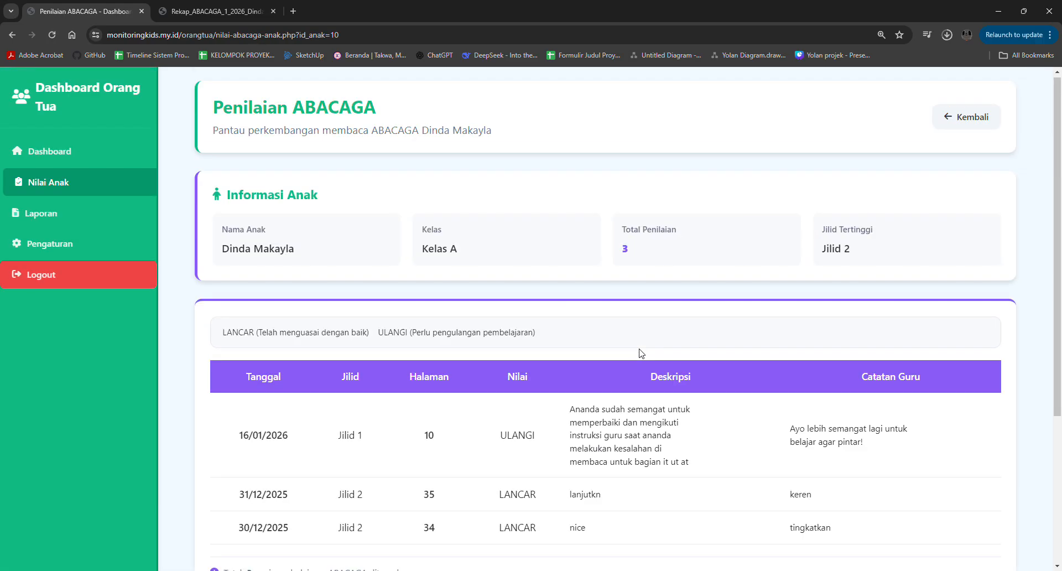
- View the ABACAGA recap PDF dated 16/01/2026 from the parent's Laporan page, enlarge it, and return to the report list
{"action": "left_click", "coordinate": [104, 216]}
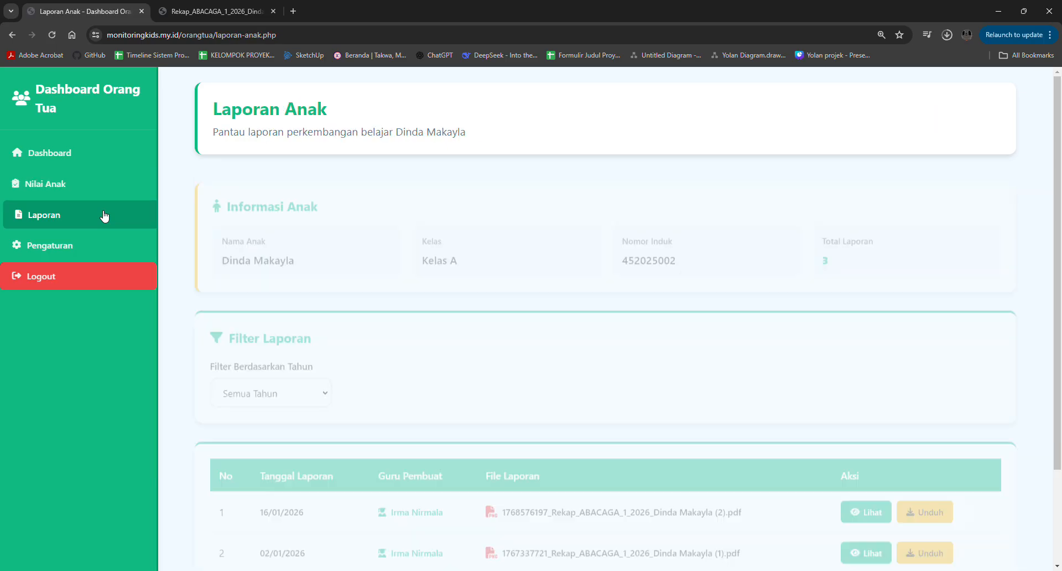
{"action": "scroll", "coordinate": [308, 408], "scroll_direction": "down", "scroll_amount": 2}
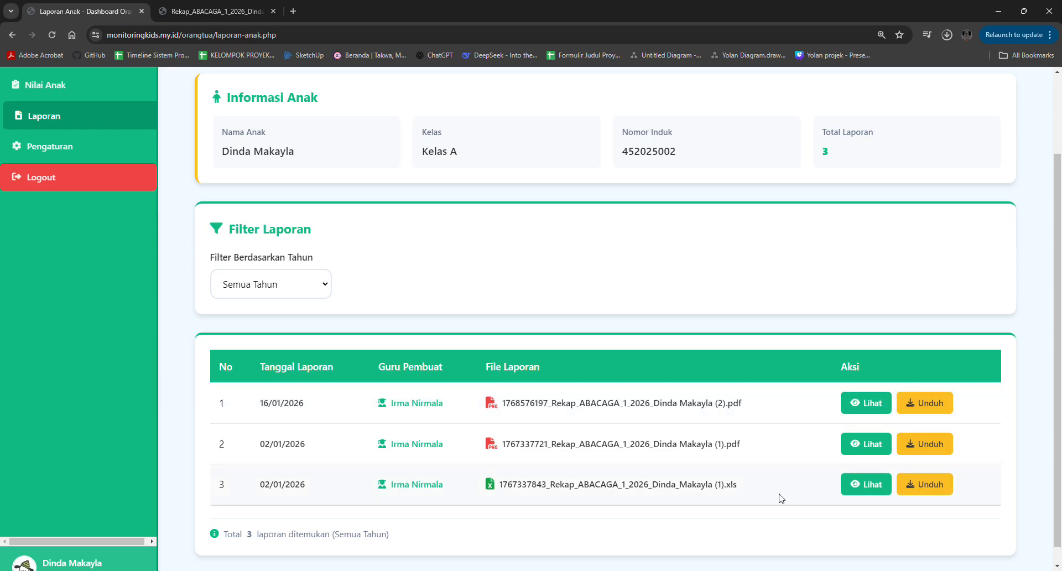
{"action": "left_click", "coordinate": [858, 410]}
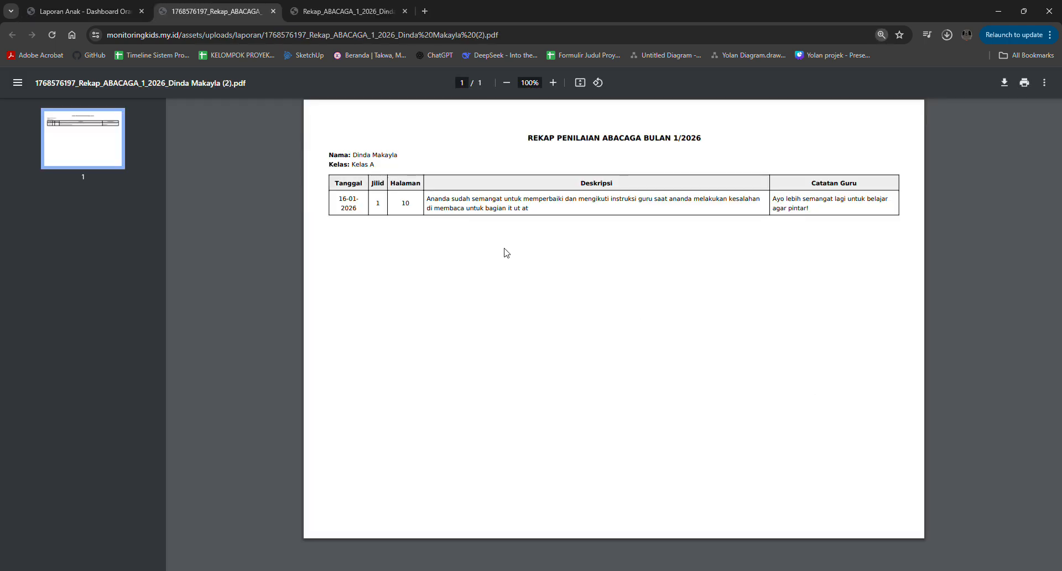
{"action": "scroll", "coordinate": [507, 253], "scroll_direction": "up", "scroll_amount": 2}
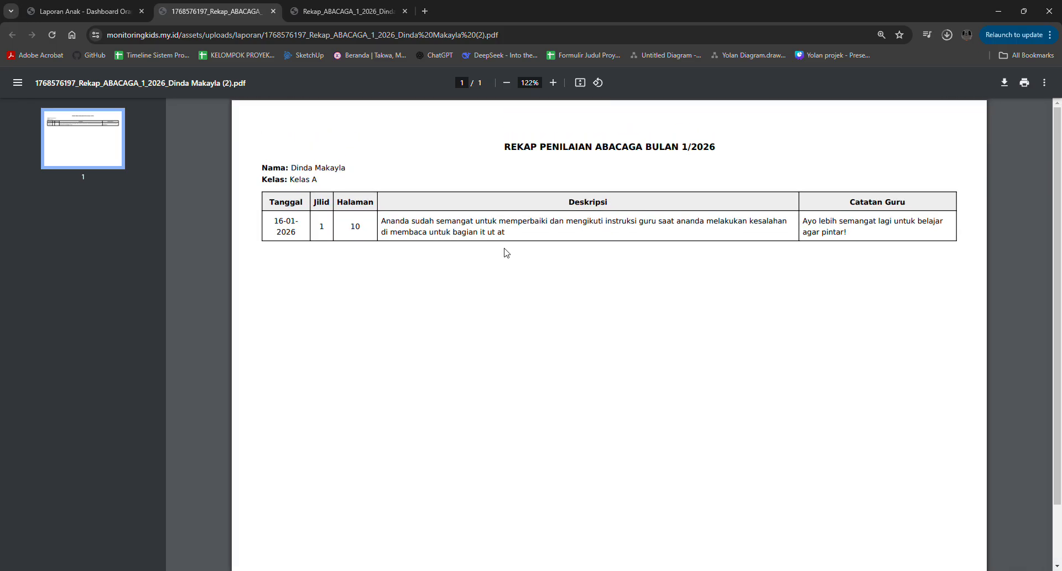
{"action": "left_click", "coordinate": [86, 11]}
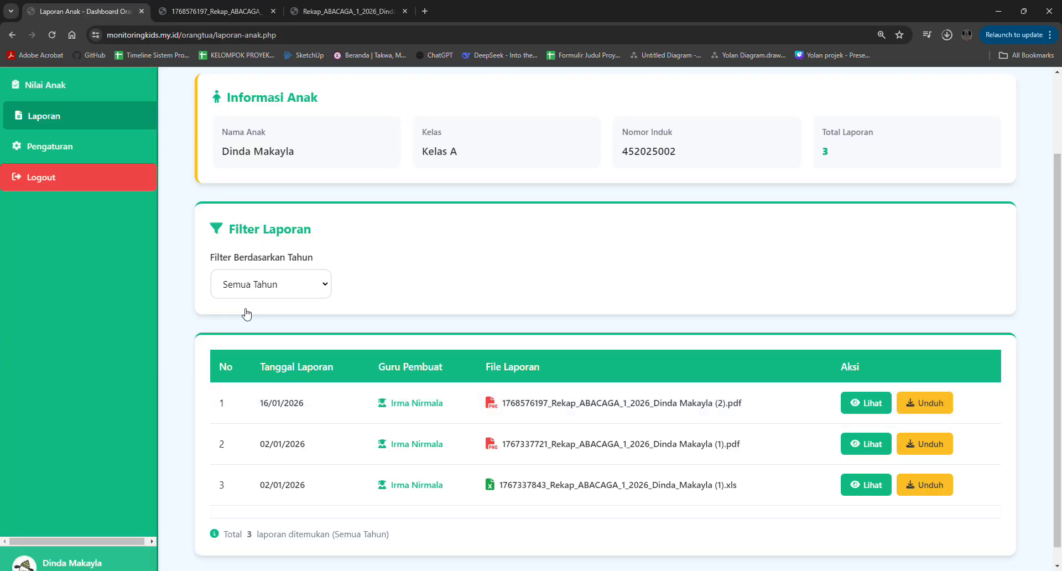
- View the child's account settings in Pengaturan and log out of the parent account
{"action": "scroll", "coordinate": [246, 314], "scroll_direction": "up", "scroll_amount": 2}
{"action": "left_click", "coordinate": [96, 246]}
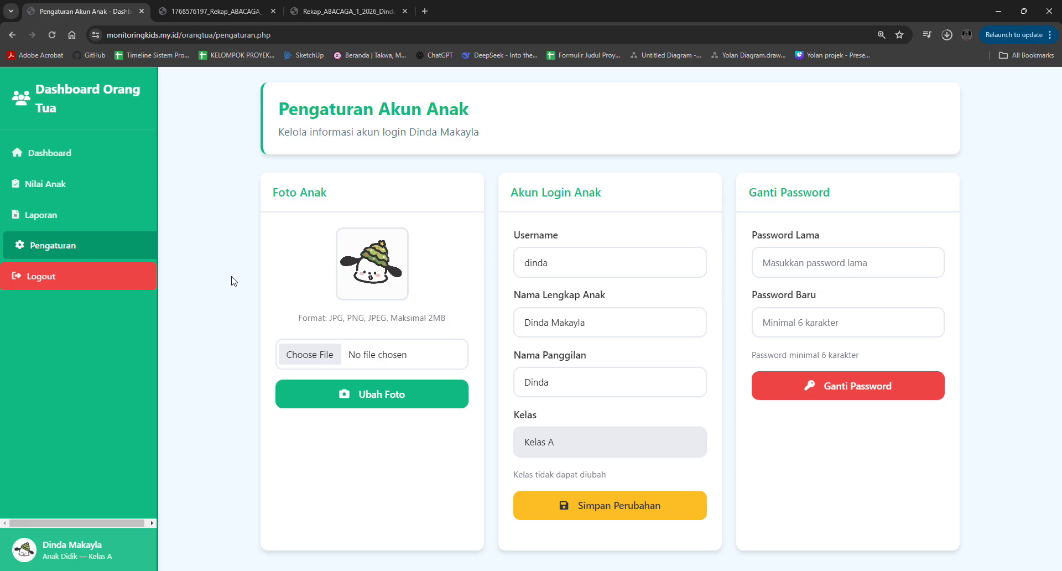
{"action": "left_click", "coordinate": [122, 277]}
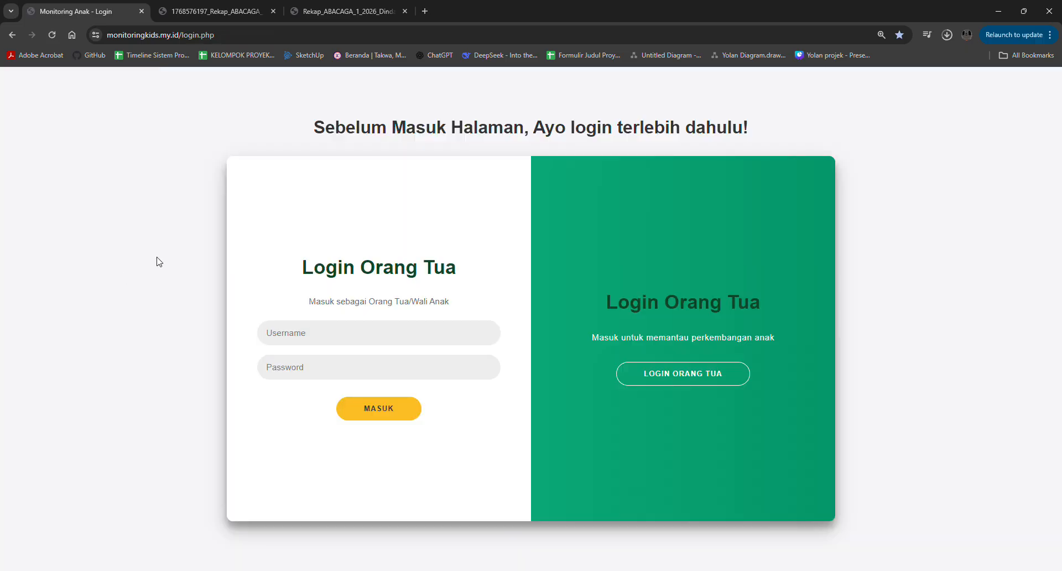